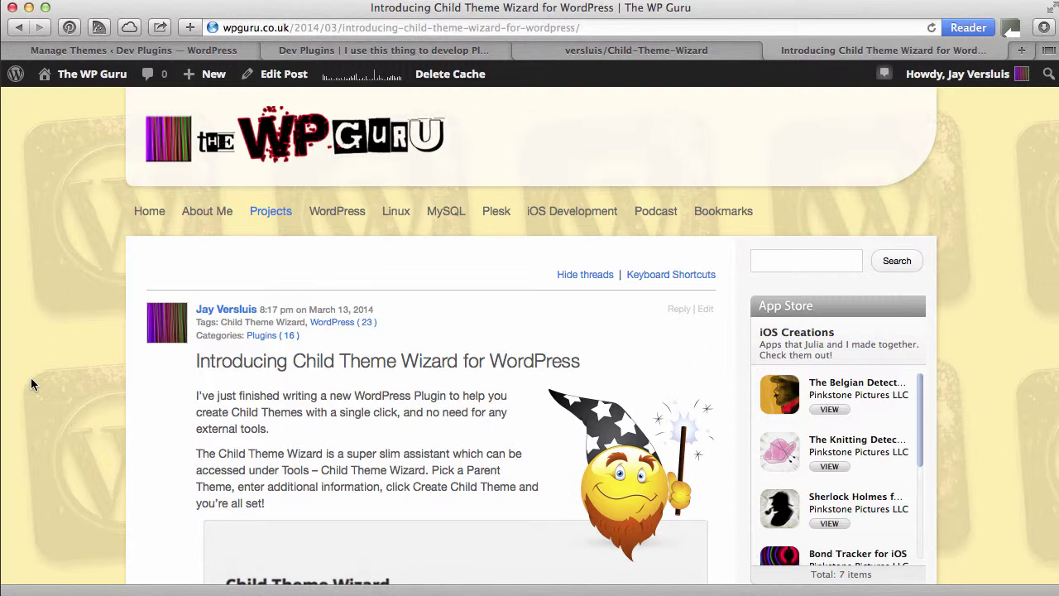
# Step: Scroll down through the WP Guru 'Introducing Child Theme Wizard for WordPress' article
pyautogui.scroll(-1, 31, 383)
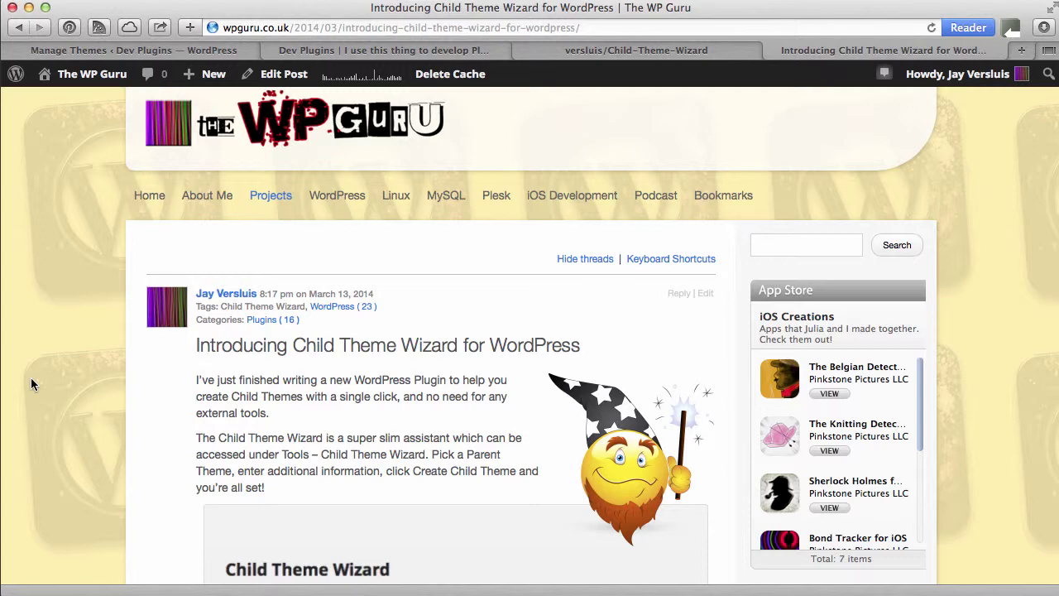
# Step: In the Dev Plugins admin, visit Plugins > Add New > Upload, then open Tools > Child Theme Wizard
pyautogui.click(183, 50)
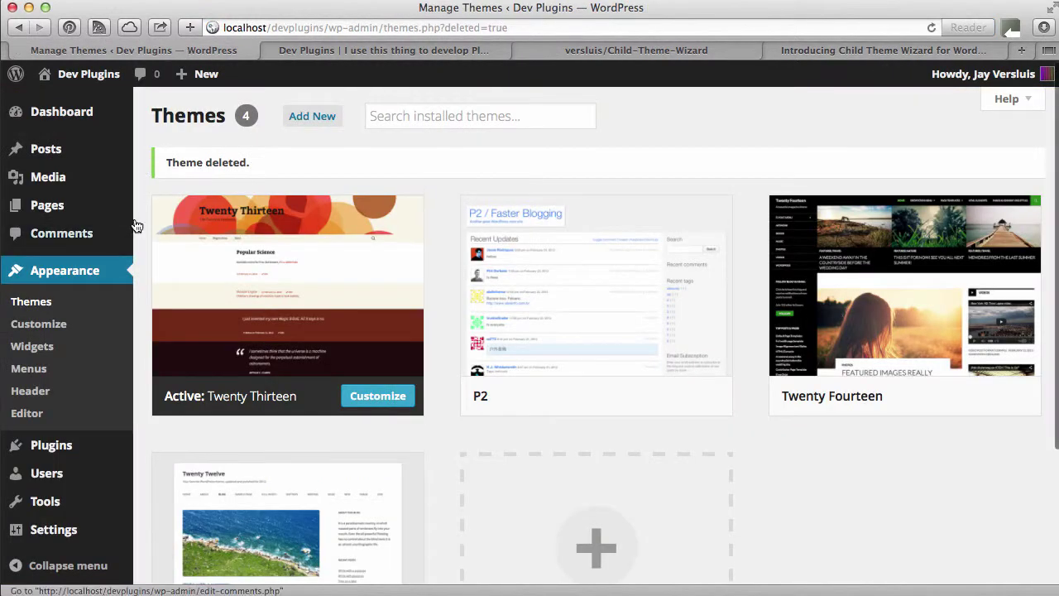
pyautogui.moveTo(118, 480)
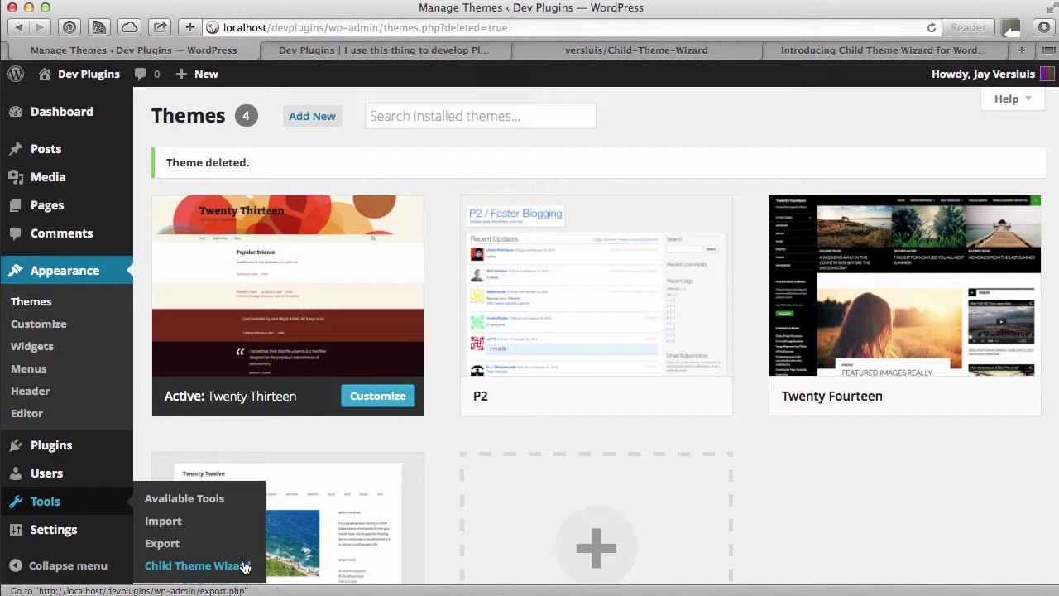
pyautogui.moveTo(93, 446)
pyautogui.click(199, 470)
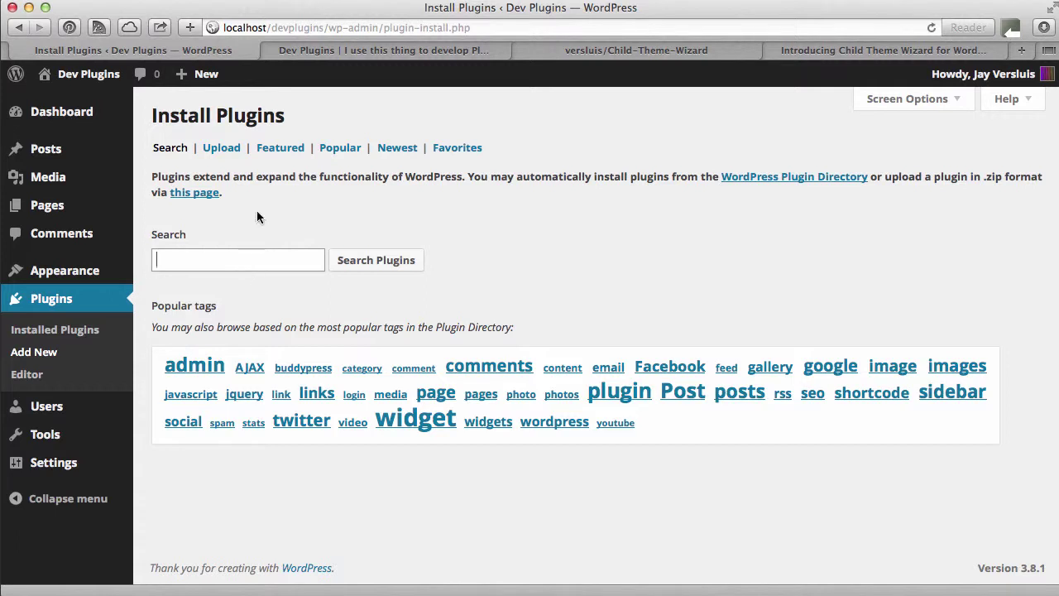
pyautogui.click(225, 150)
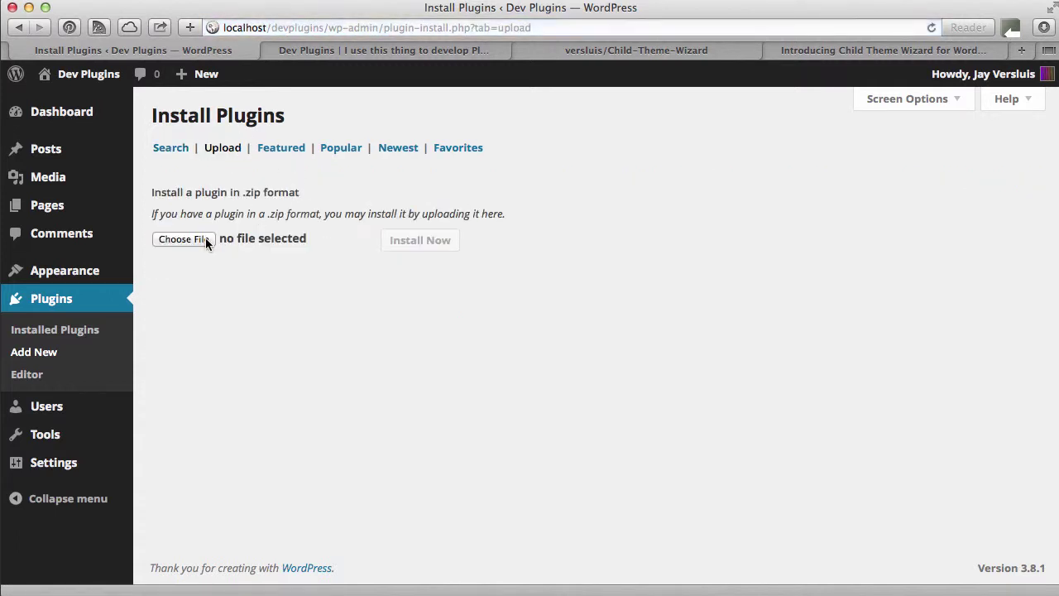
pyautogui.moveTo(106, 431)
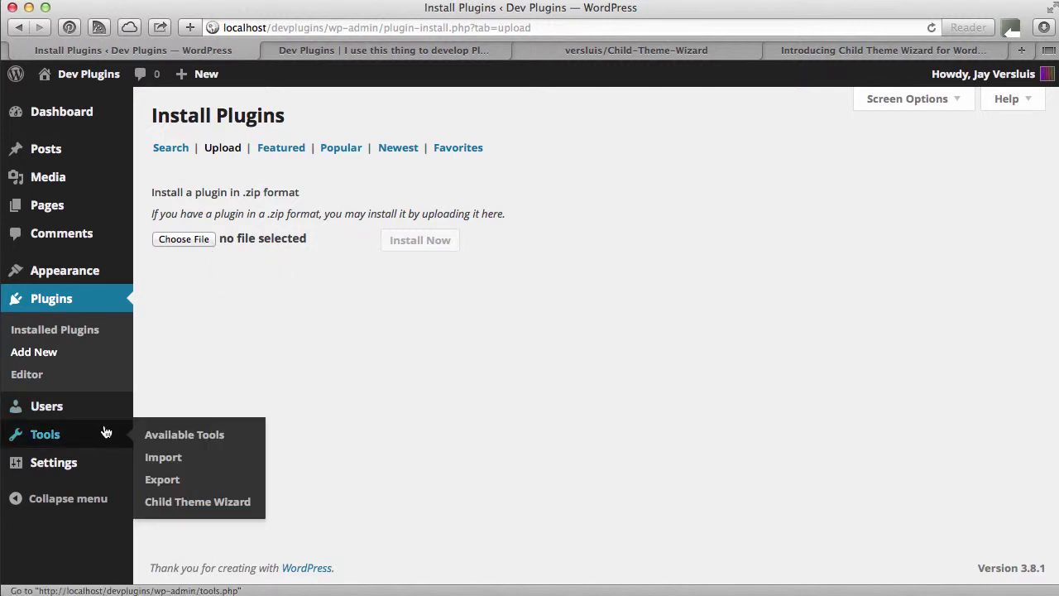
pyautogui.click(250, 501)
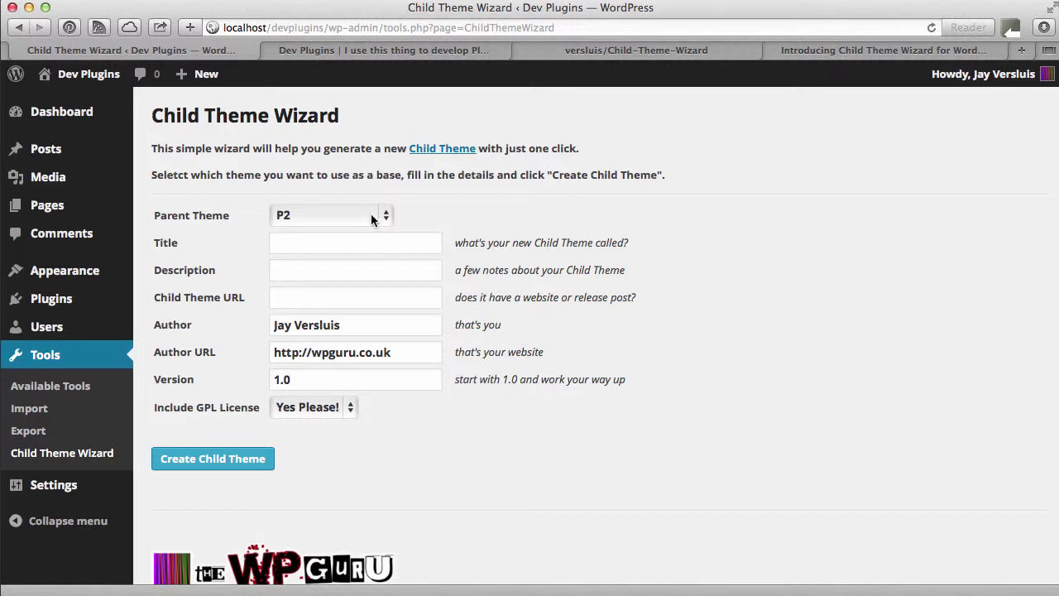
# Step: After glancing at the Dev Plugins front page, choose Twenty Thirteen as the parent theme
pyautogui.hotkey('ctrl', 'Tab')
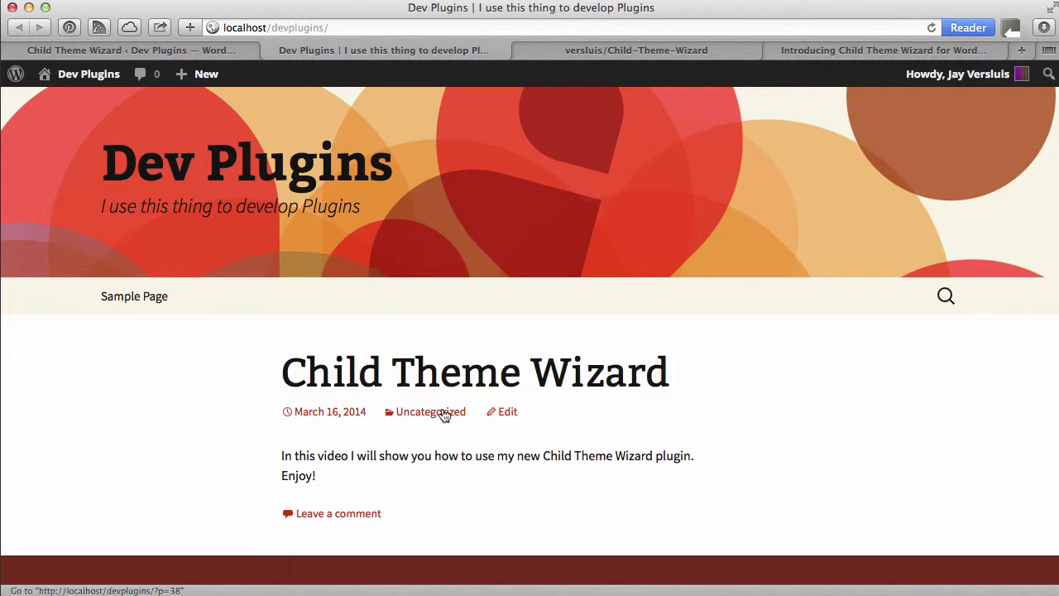
pyautogui.click(214, 50)
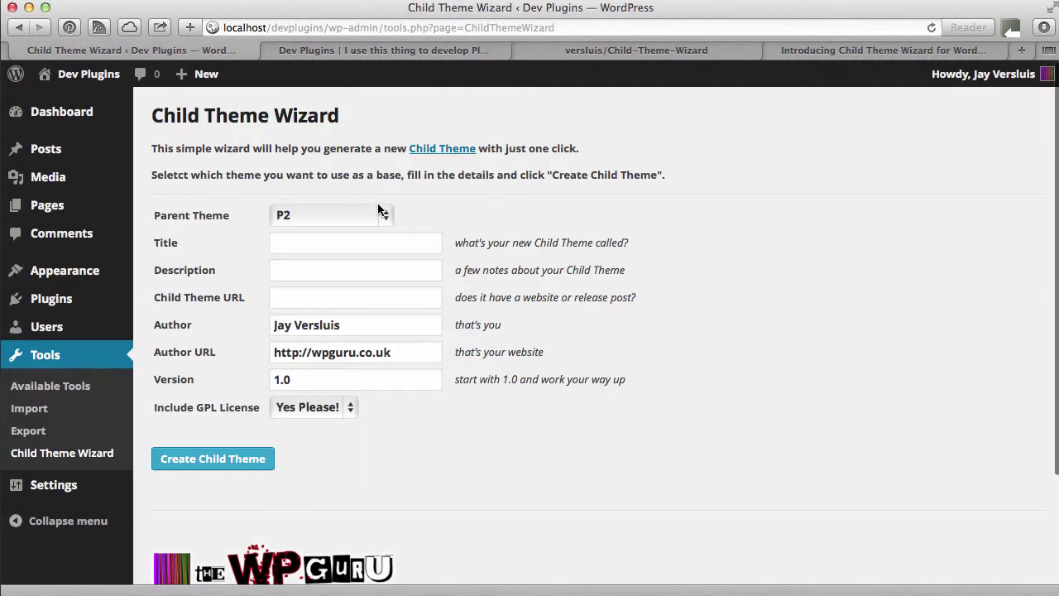
pyautogui.click(387, 214)
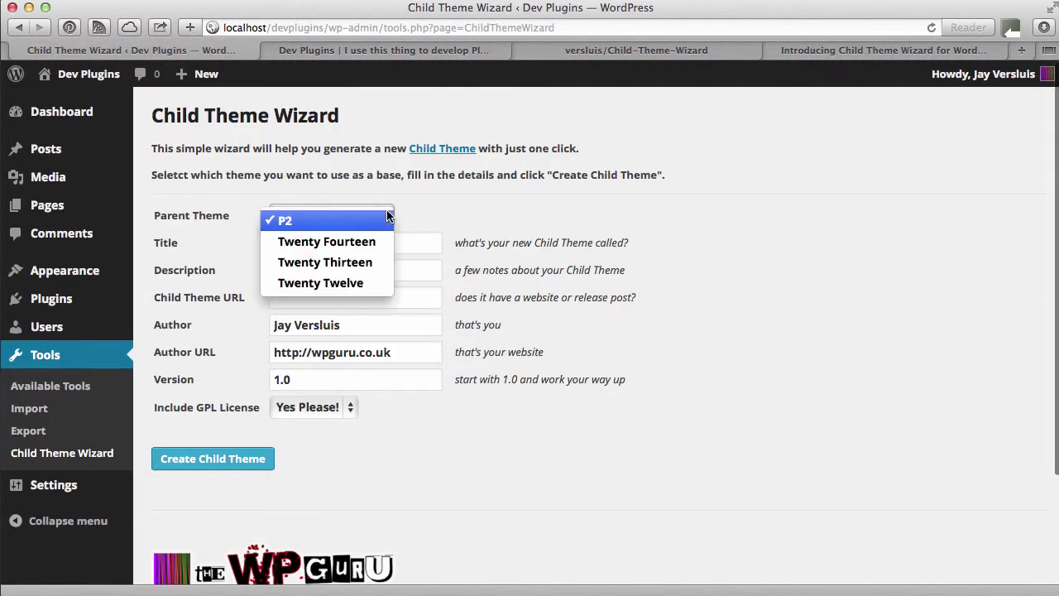
pyautogui.click(377, 262)
# Step: Enter title 'Twentytwo Thirteen' and description 'this is my lovely child theme'
pyautogui.click(327, 246)
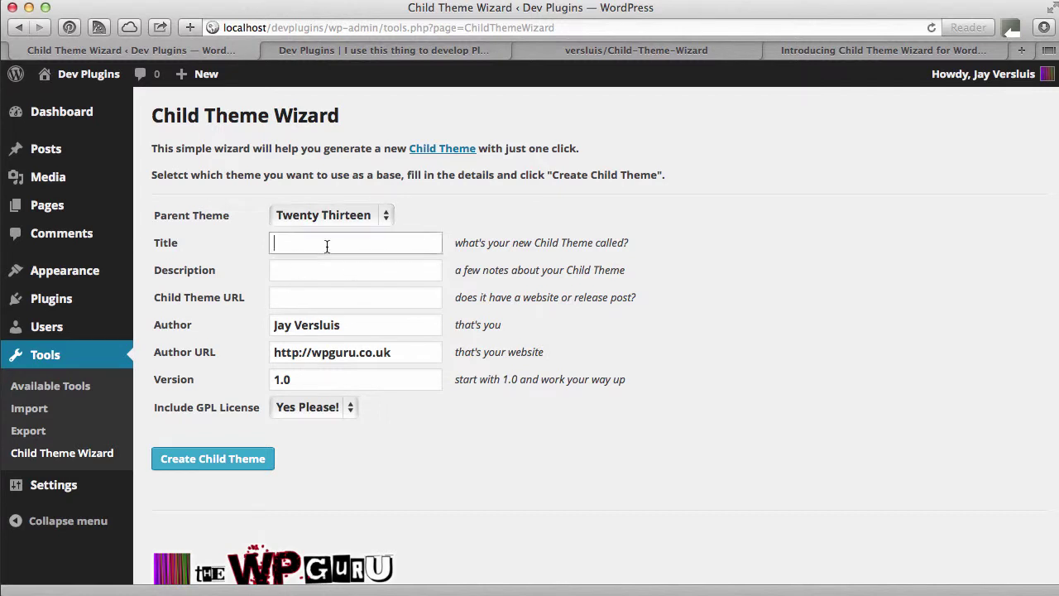
pyautogui.write('Twentytwo Thirteen')
pyautogui.click(416, 274)
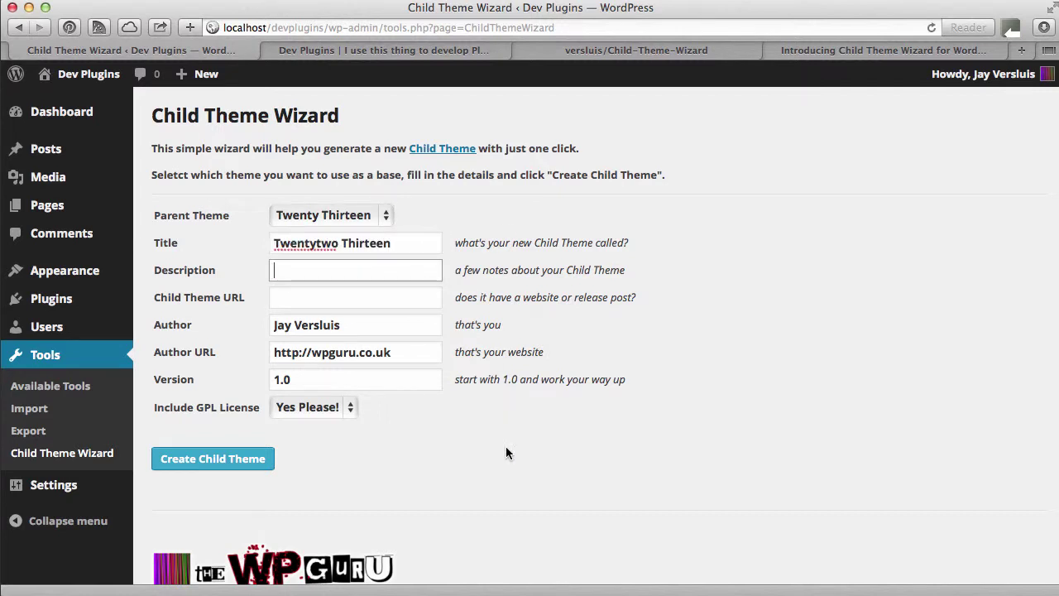
pyautogui.write('this is my lovely child theme')
pyautogui.press('Tab')
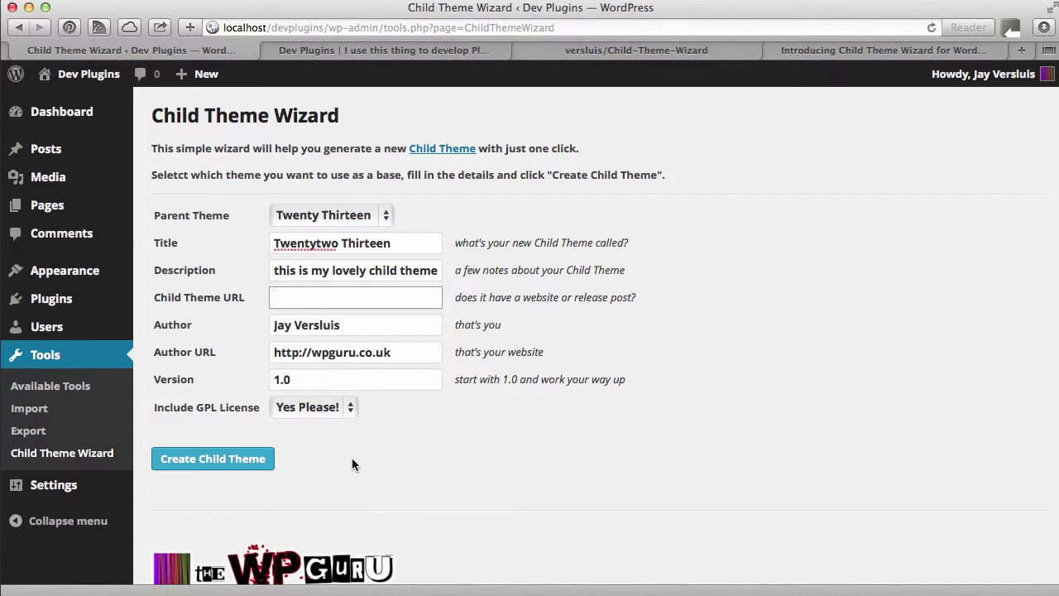
pyautogui.write('http://www.versluis.com')
pyautogui.press('Tab')
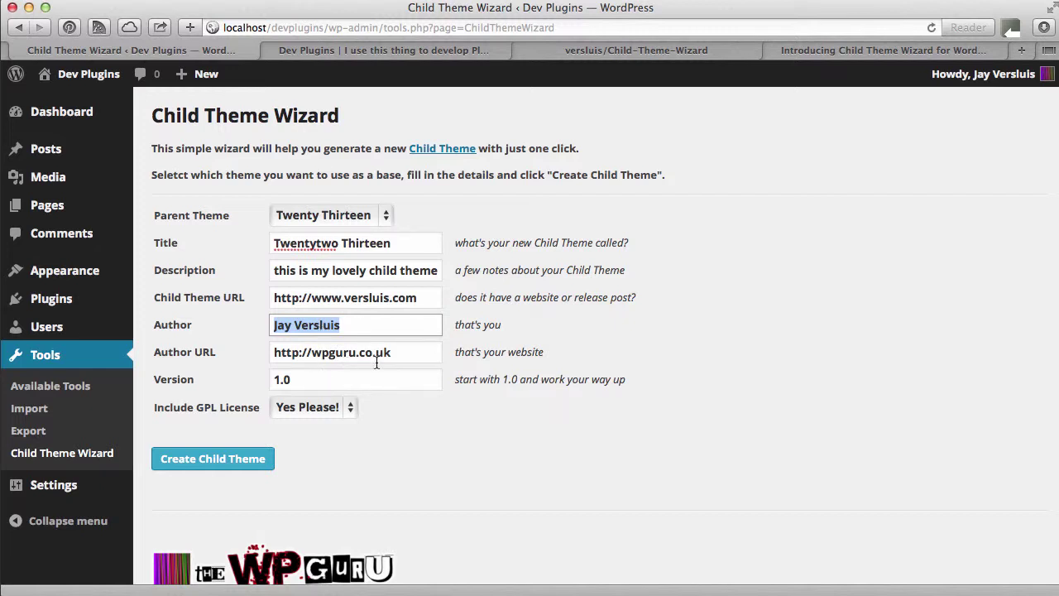
pyautogui.moveTo(993, 74)
pyautogui.write('Steve Jones')
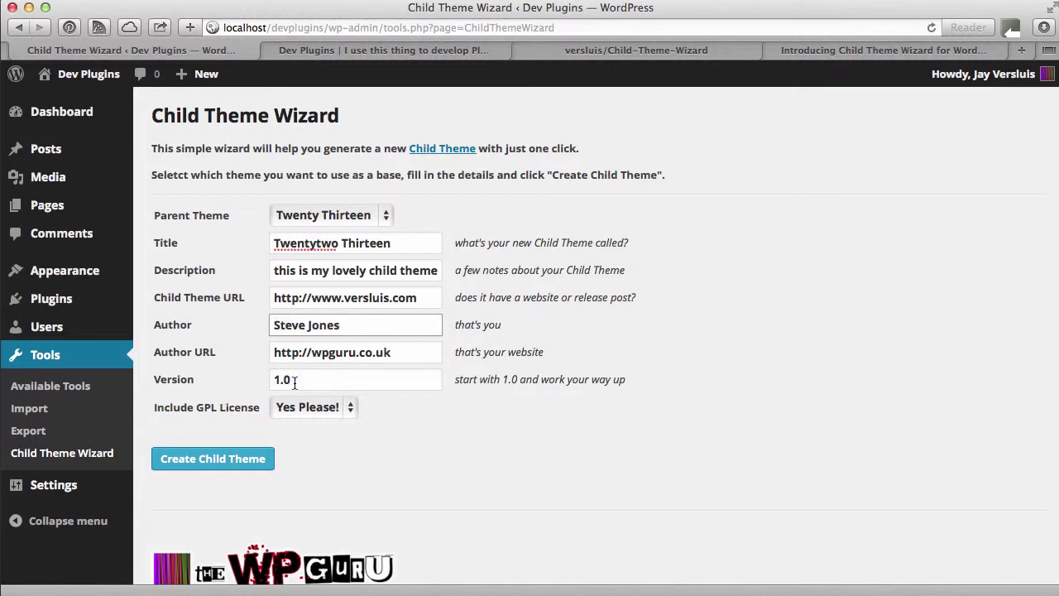
pyautogui.click(354, 411)
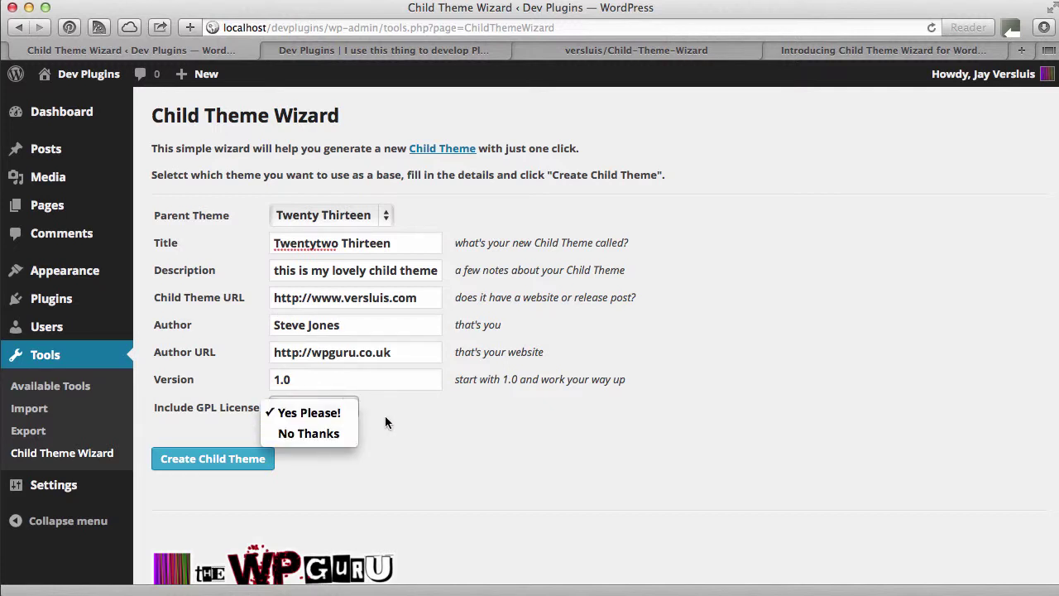
pyautogui.click(385, 420)
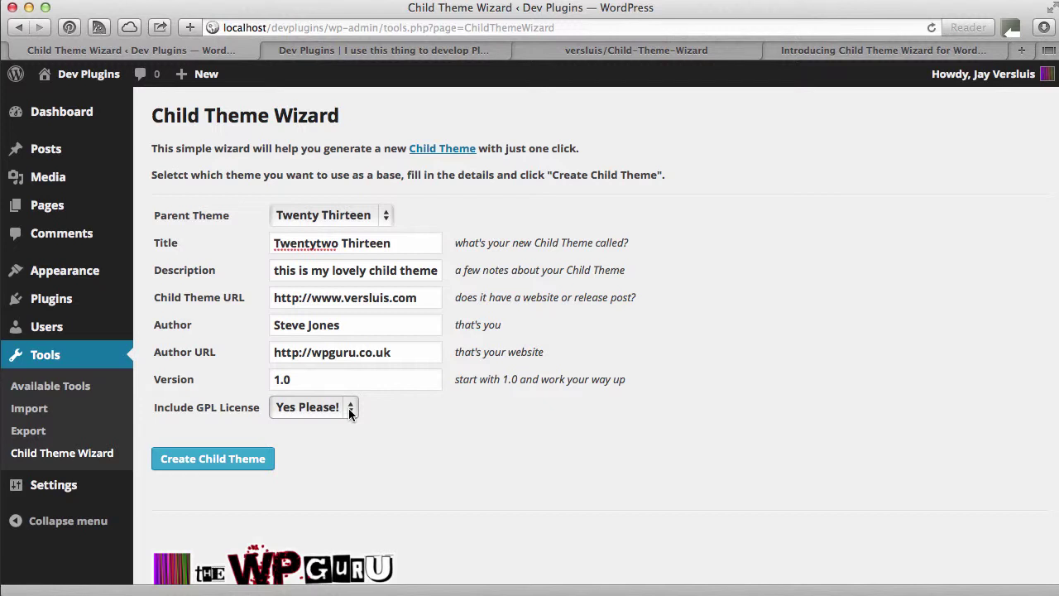
pyautogui.click(350, 414)
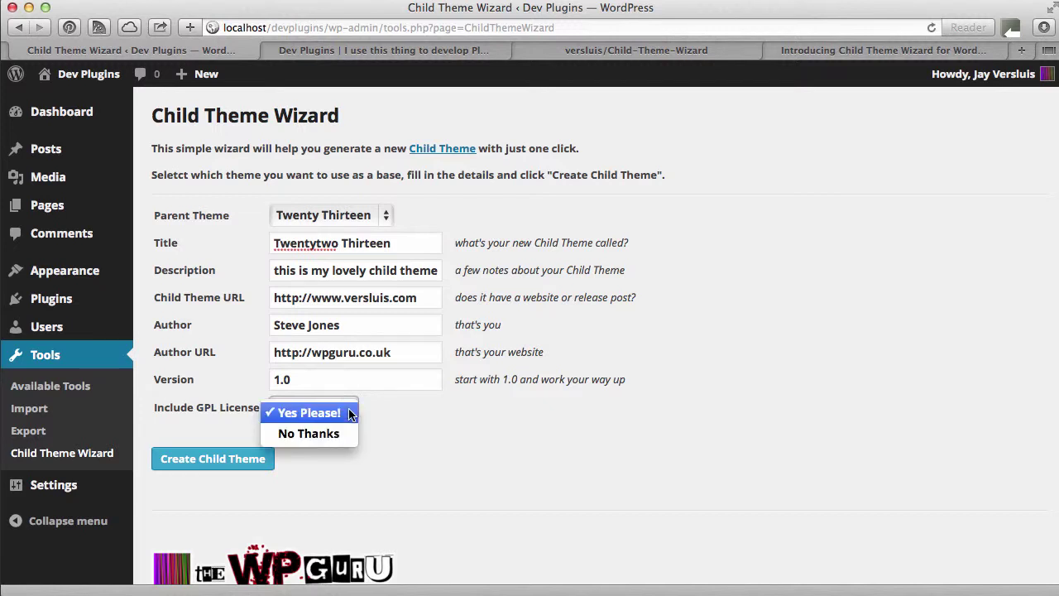
pyautogui.click(394, 428)
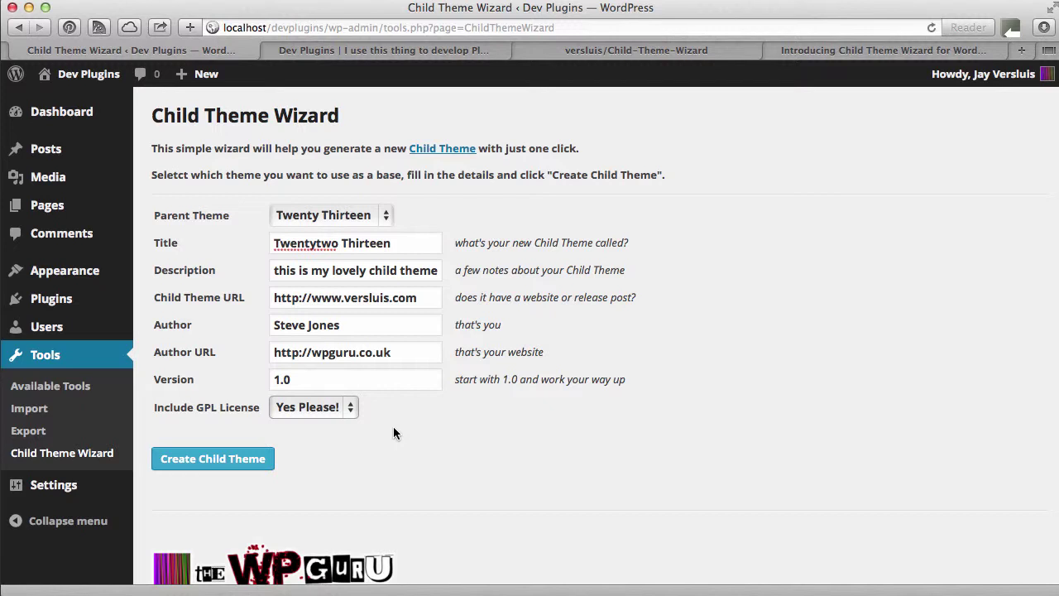
pyautogui.rightClick(437, 152)
pyautogui.click(470, 157)
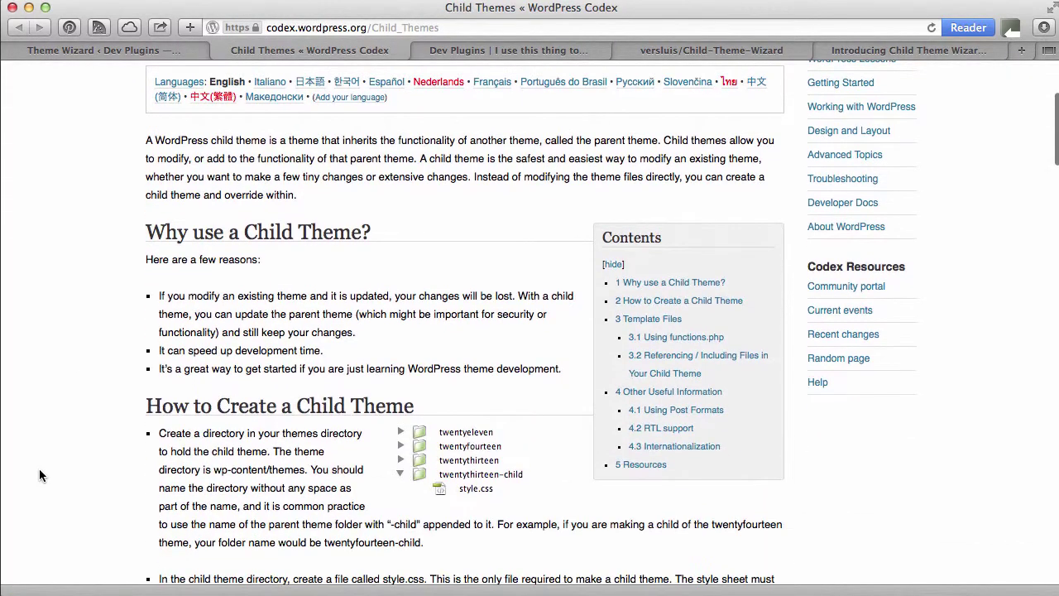
pyautogui.scroll(-5, 46, 464)
pyautogui.scroll(-3, 47, 470)
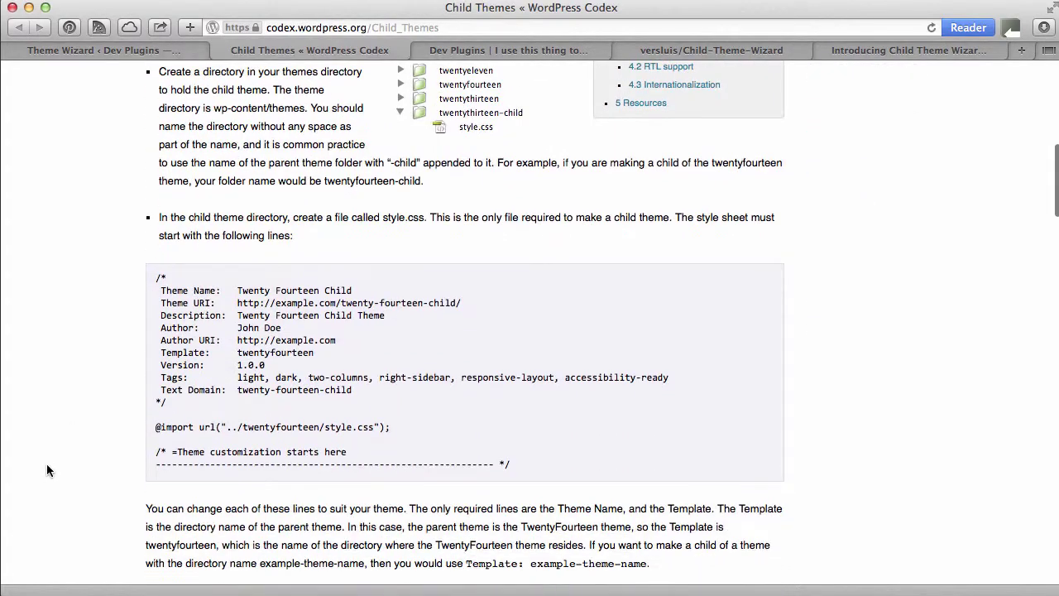
pyautogui.scroll(-8, 47, 470)
pyautogui.scroll(15, 47, 470)
pyautogui.scroll(3, 46, 463)
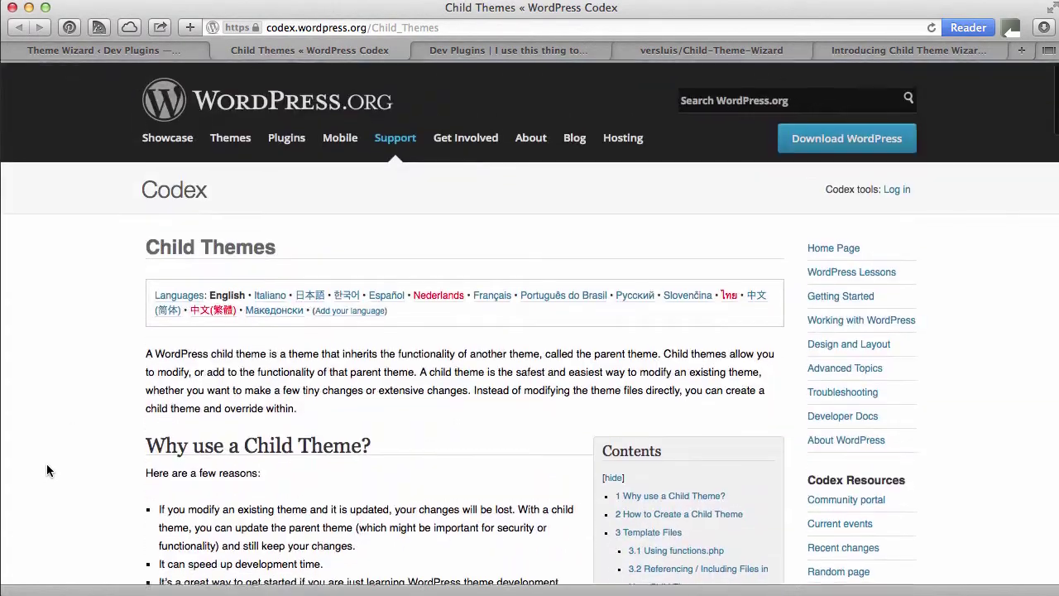
pyautogui.press('super+w')
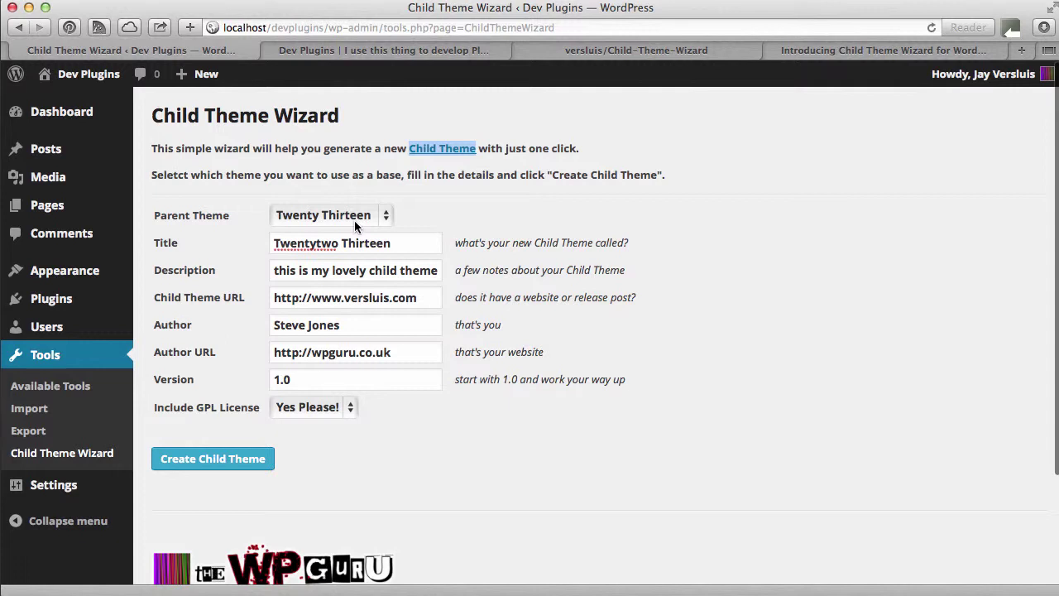
# Step: Generate the Twentytwo Thirteen child theme's directory, style.css, functions.php and thumbnail with Create Child Theme
pyautogui.click(253, 465)
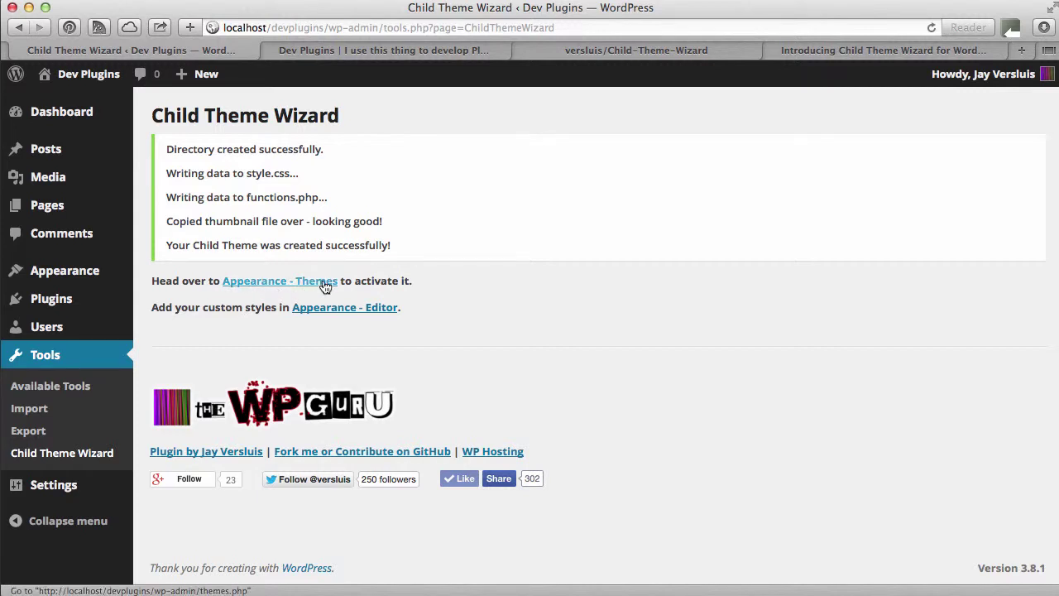
# Step: On the installed Themes page, activate the Twentytwo Thirteen child theme
pyautogui.moveTo(90, 274)
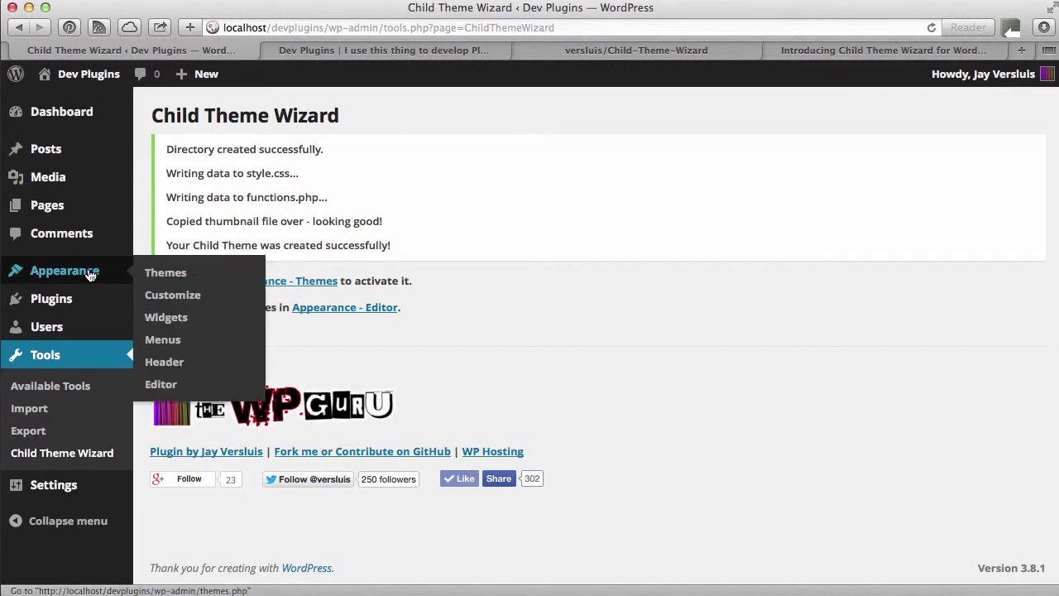
pyautogui.click(327, 284)
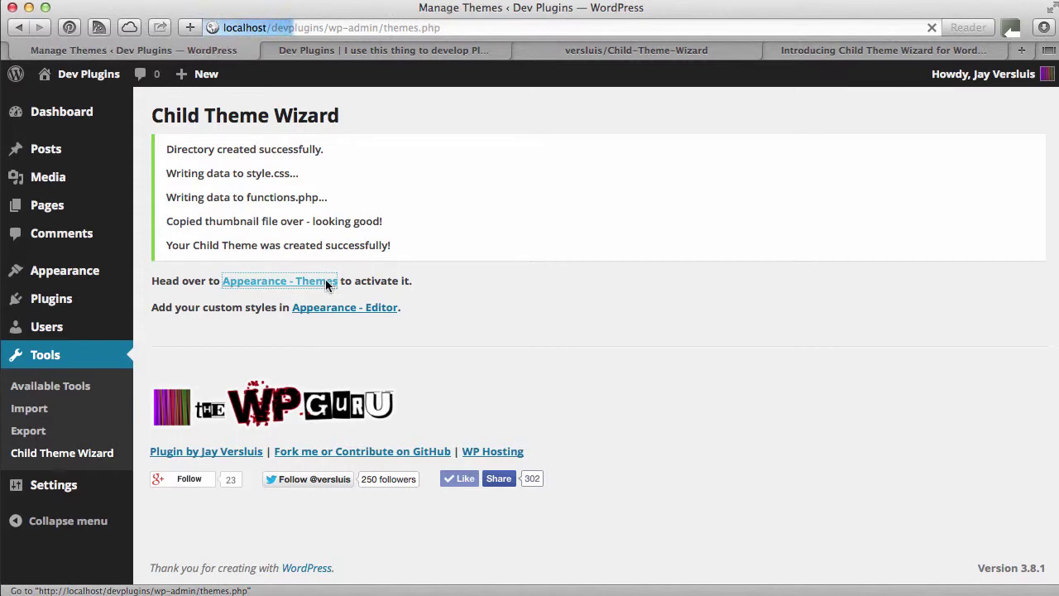
pyautogui.scroll(-3, 443, 434)
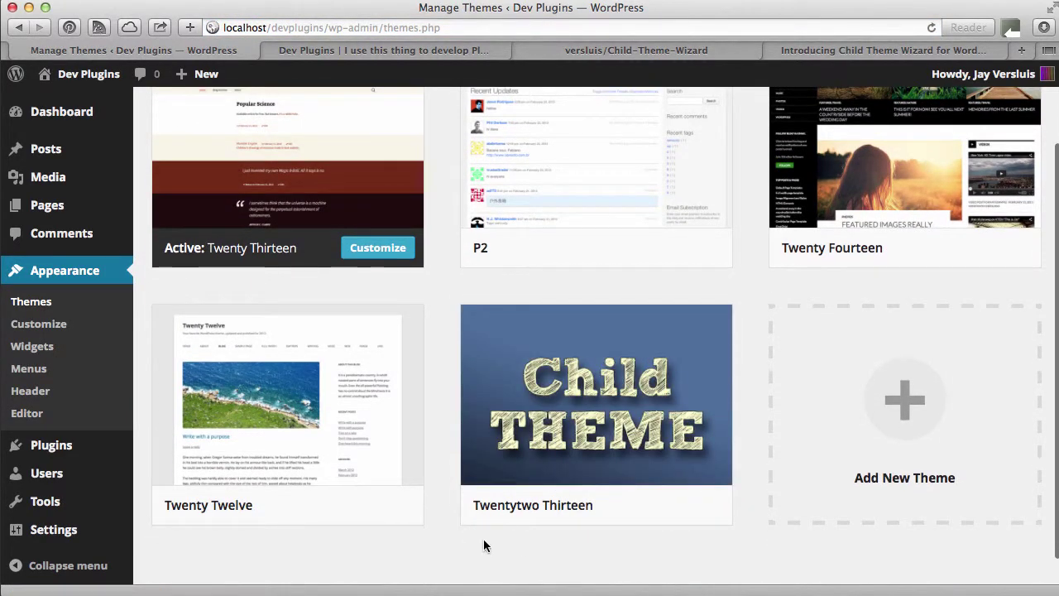
pyautogui.click(597, 507)
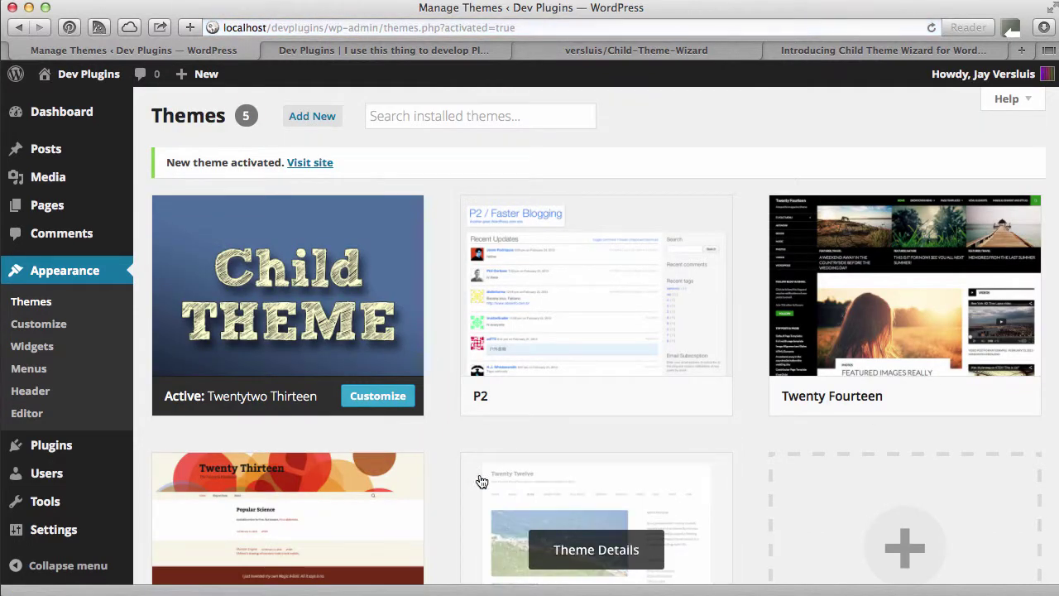
# Step: Reload the Dev Plugins front page, then return to the Themes admin page
pyautogui.click(456, 51)
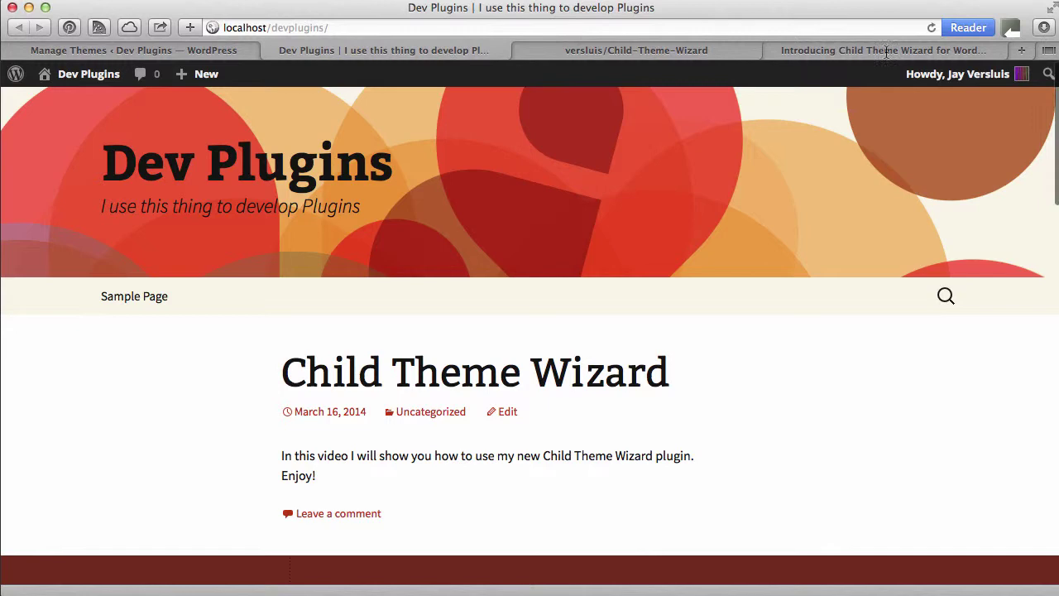
pyautogui.click(931, 28)
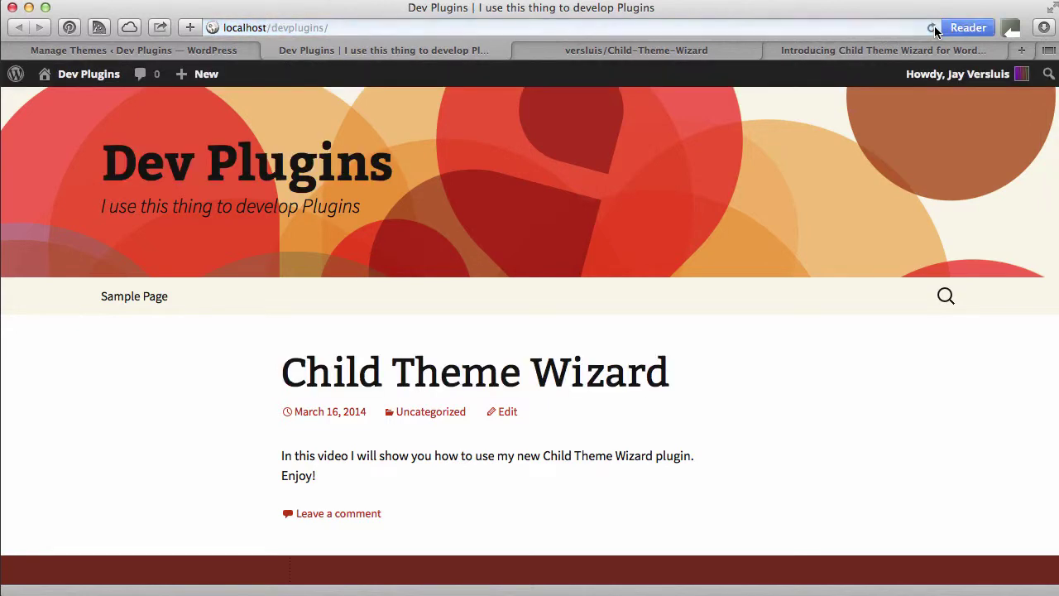
pyautogui.click(207, 51)
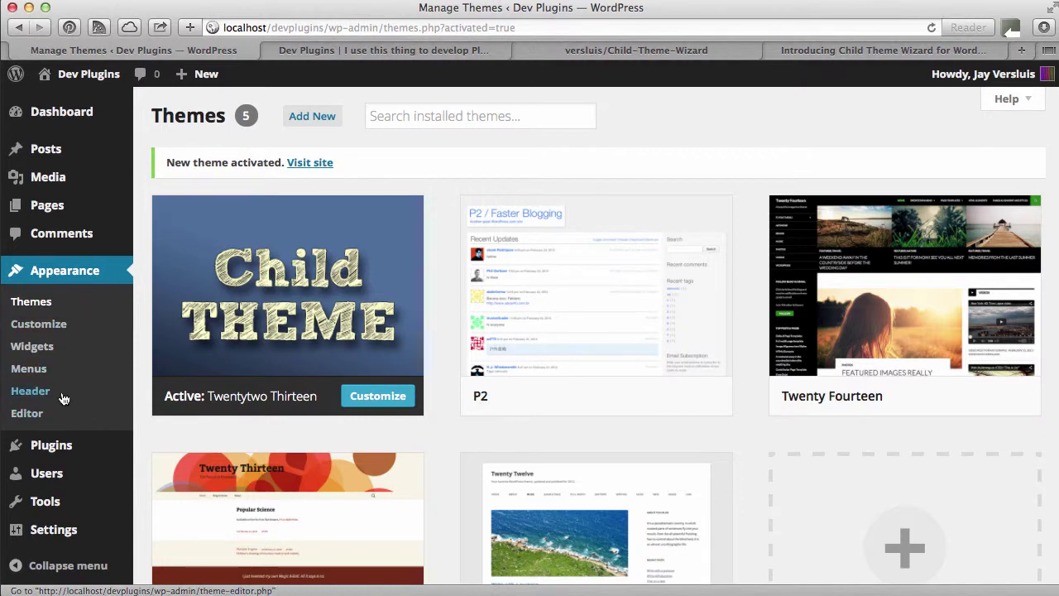
# Step: Open Twentytwo Thirteen's style.css in Appearance > Editor, then view the Dev Plugins front page
pyautogui.click(50, 419)
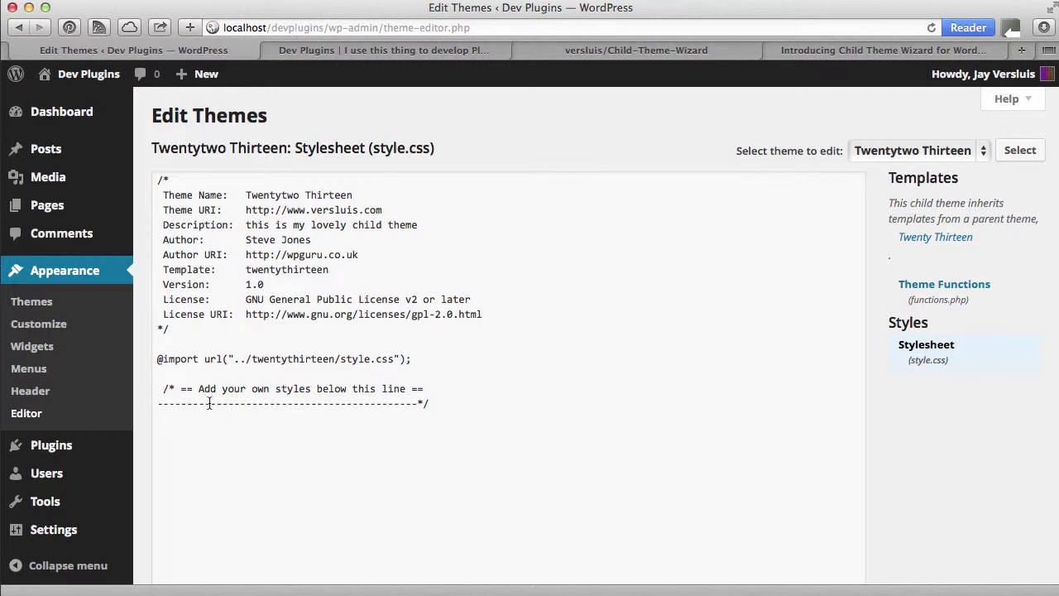
pyautogui.click(381, 441)
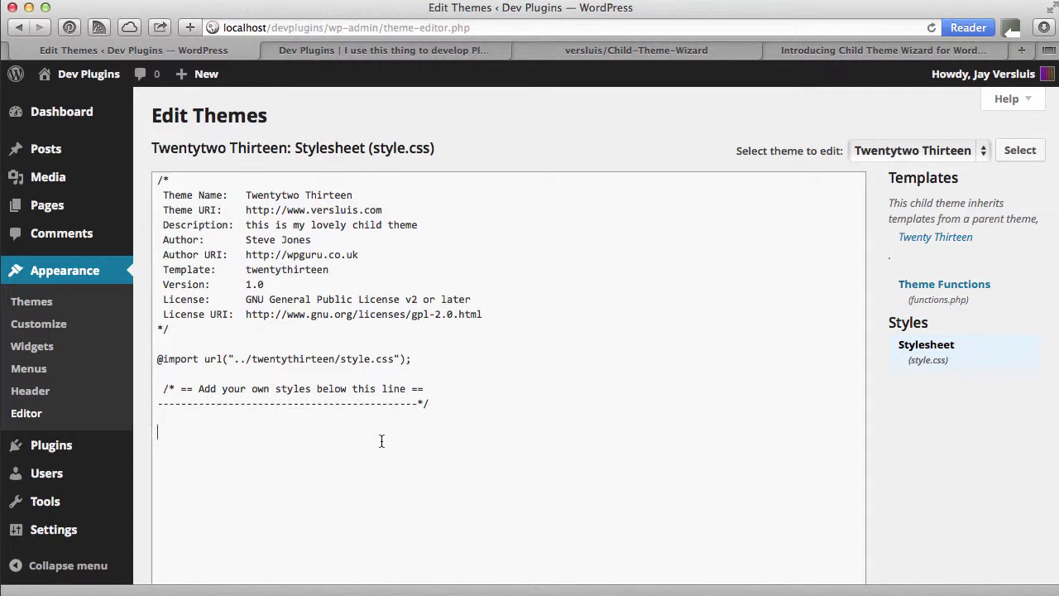
pyautogui.click(452, 50)
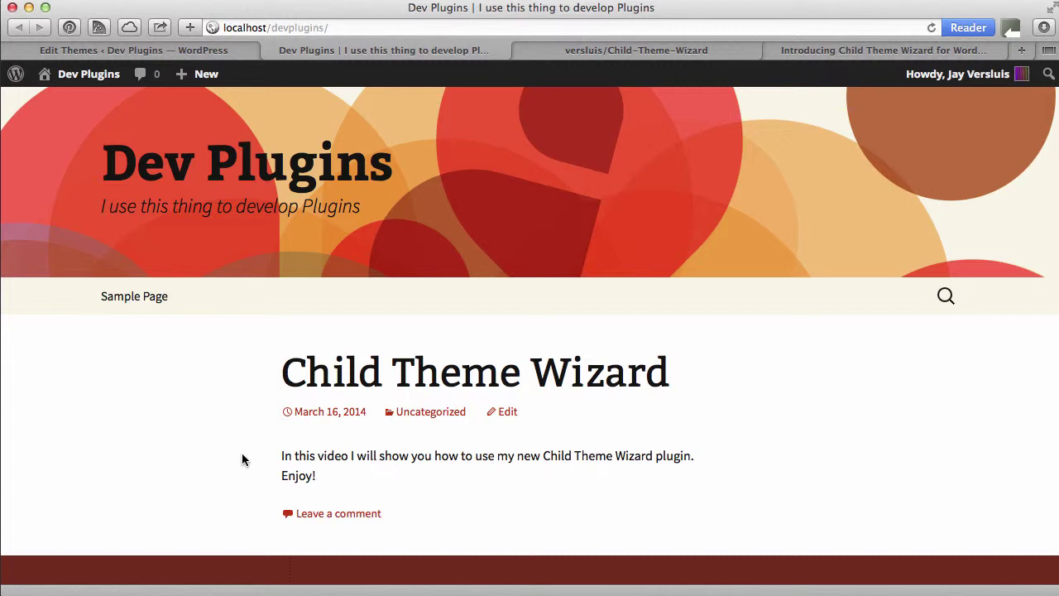
pyautogui.rightClick(356, 418)
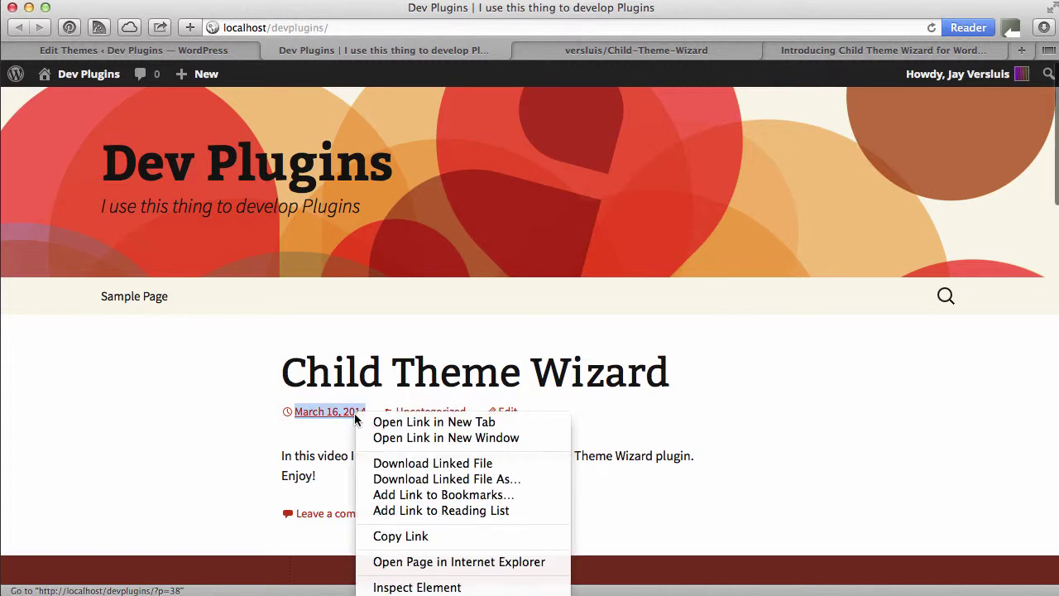
pyautogui.click(491, 588)
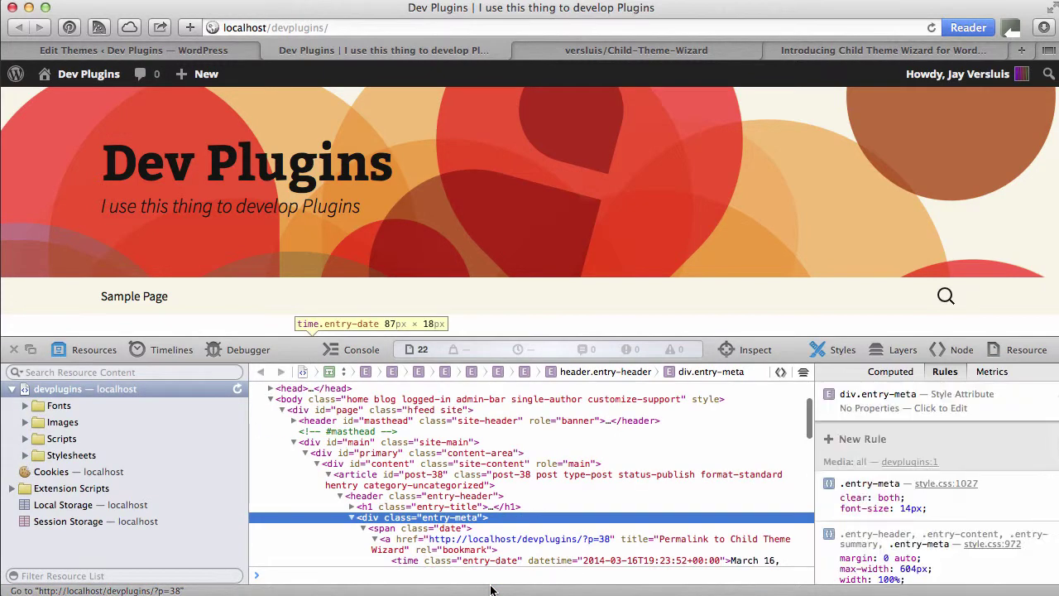
pyautogui.scroll(-6, 656, 275)
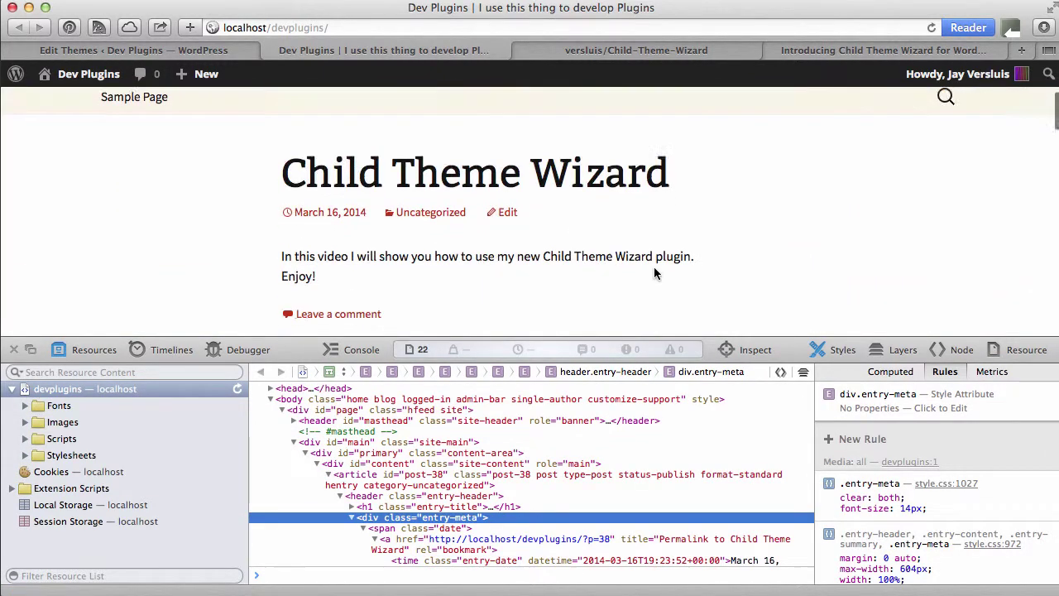
pyautogui.scroll(-10, 516, 453)
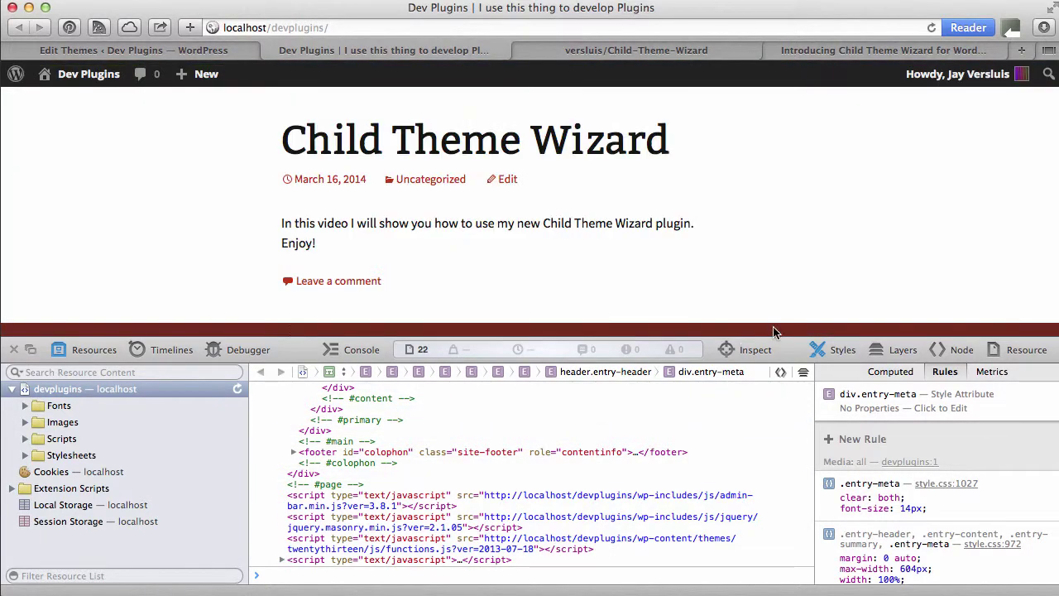
pyautogui.click(728, 350)
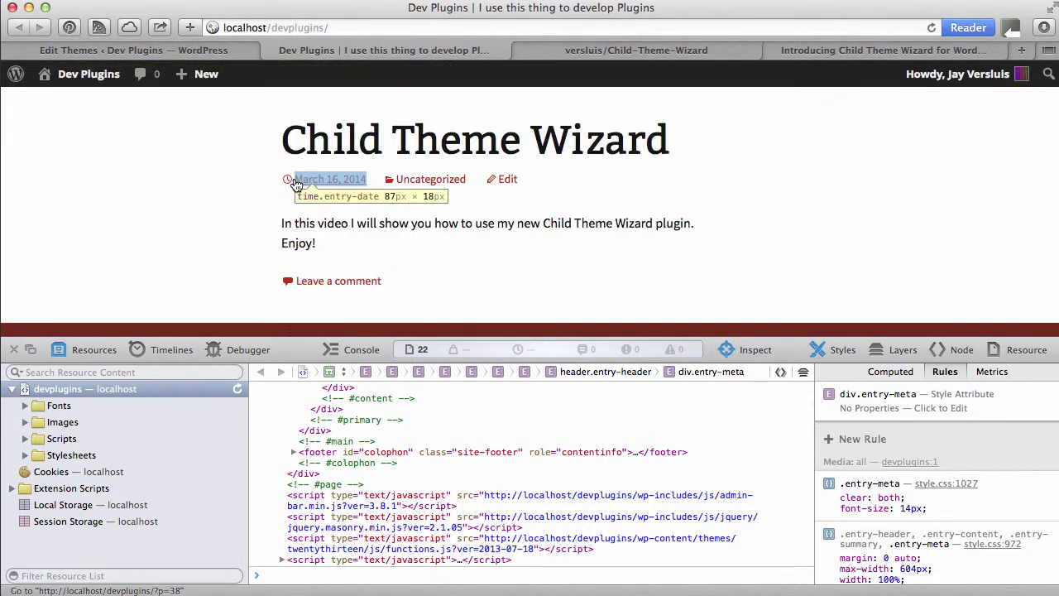
pyautogui.click(293, 182)
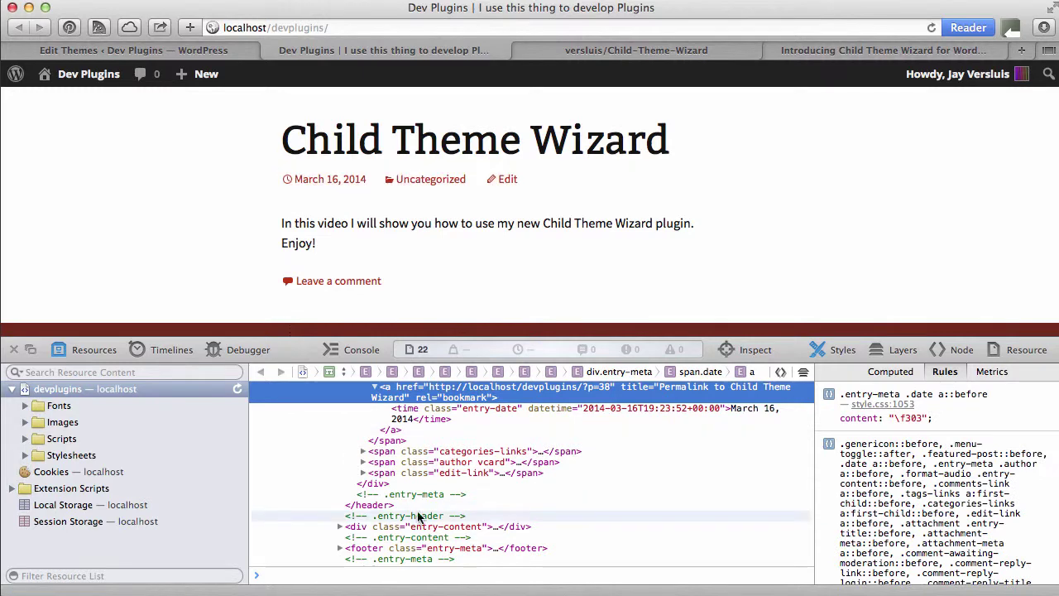
pyautogui.scroll(3, 414, 496)
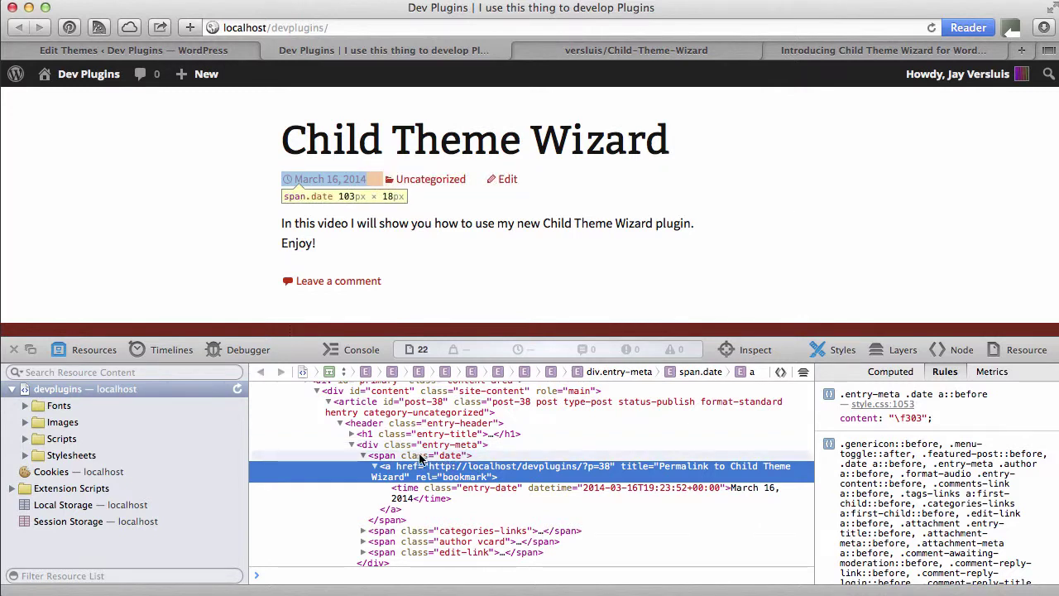
pyautogui.click(13, 349)
# Step: Add '.date { display:none; }' below the style.css comment, save the file, and return to the site
pyautogui.click(199, 44)
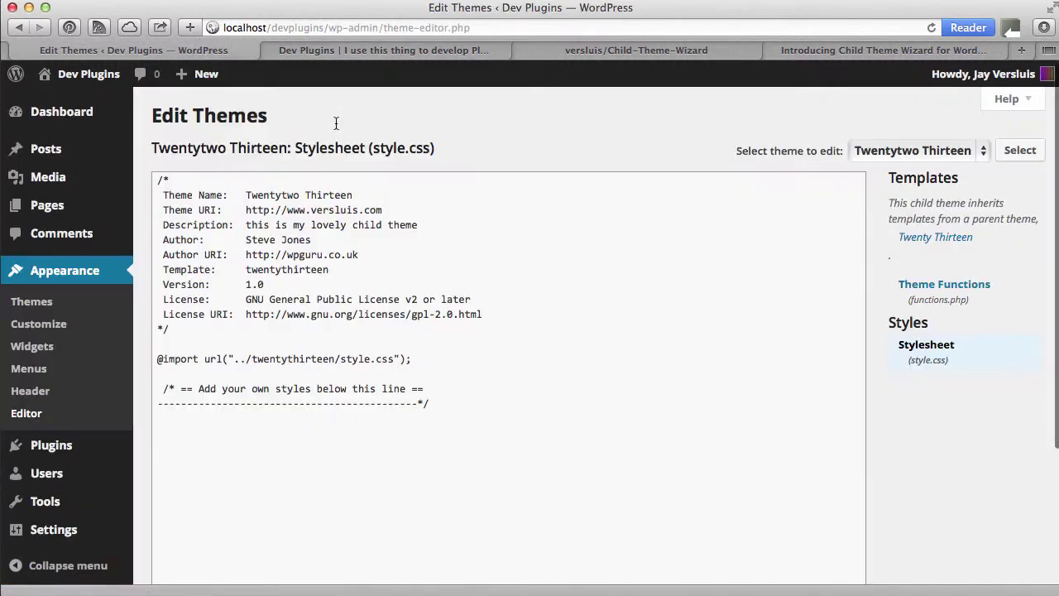
pyautogui.click(287, 473)
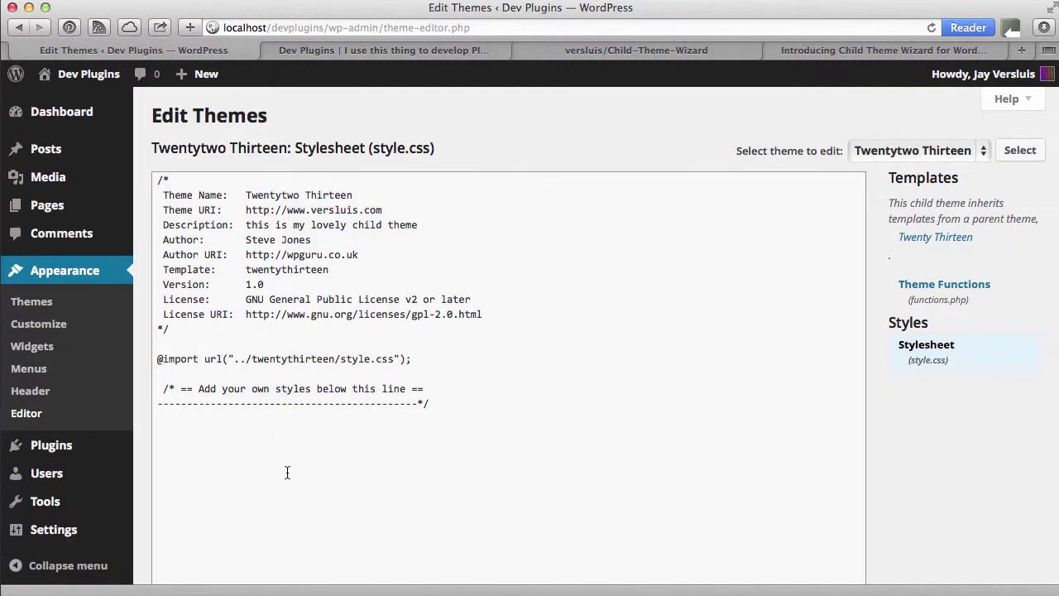
pyautogui.write('.date {')
pyautogui.press('Return')
pyautogui.write('display:none;')
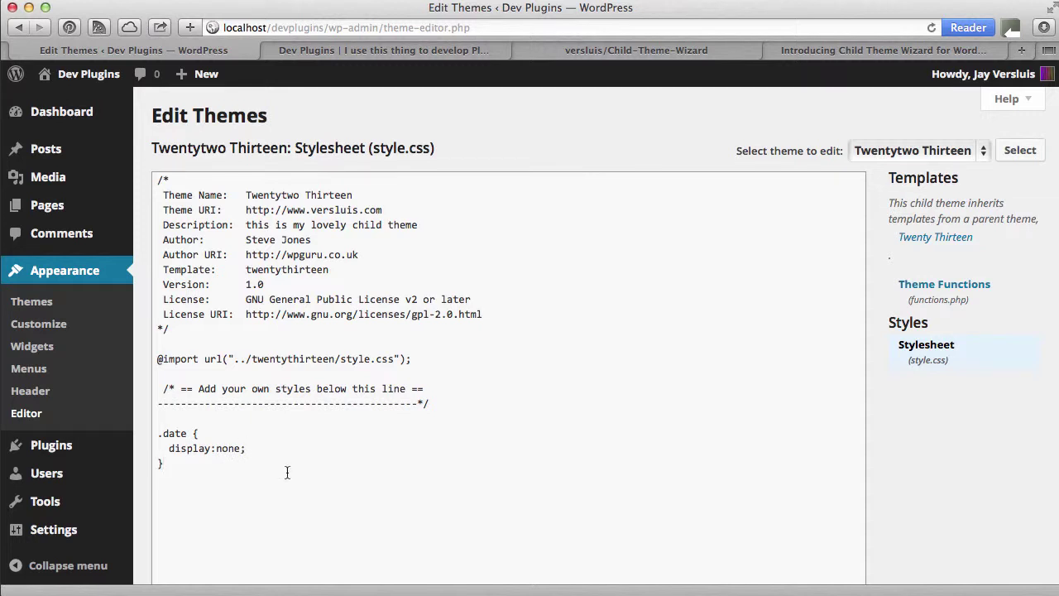
pyautogui.scroll(-3, 903, 496)
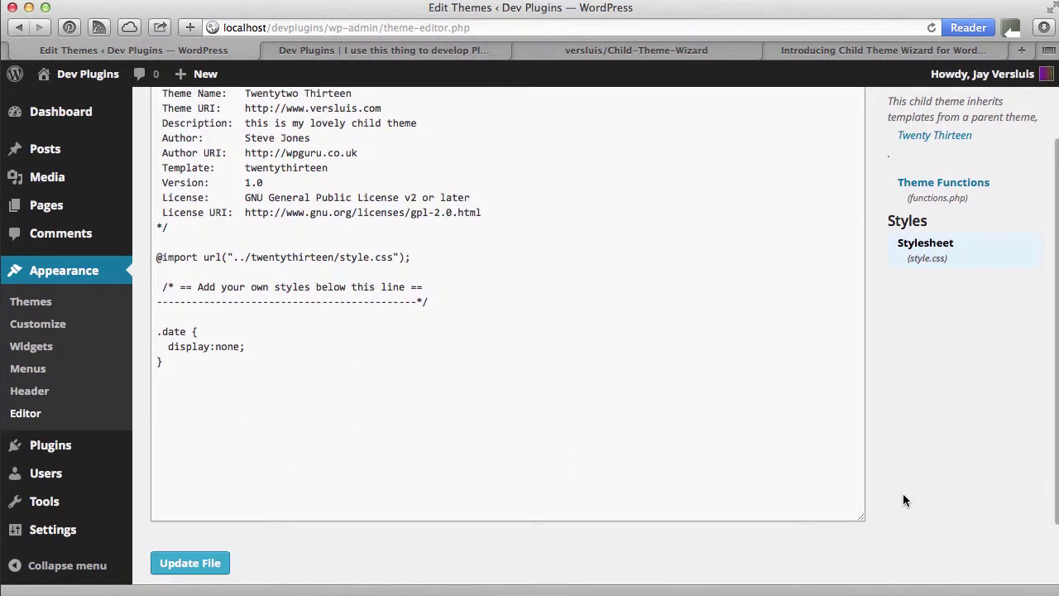
pyautogui.click(206, 563)
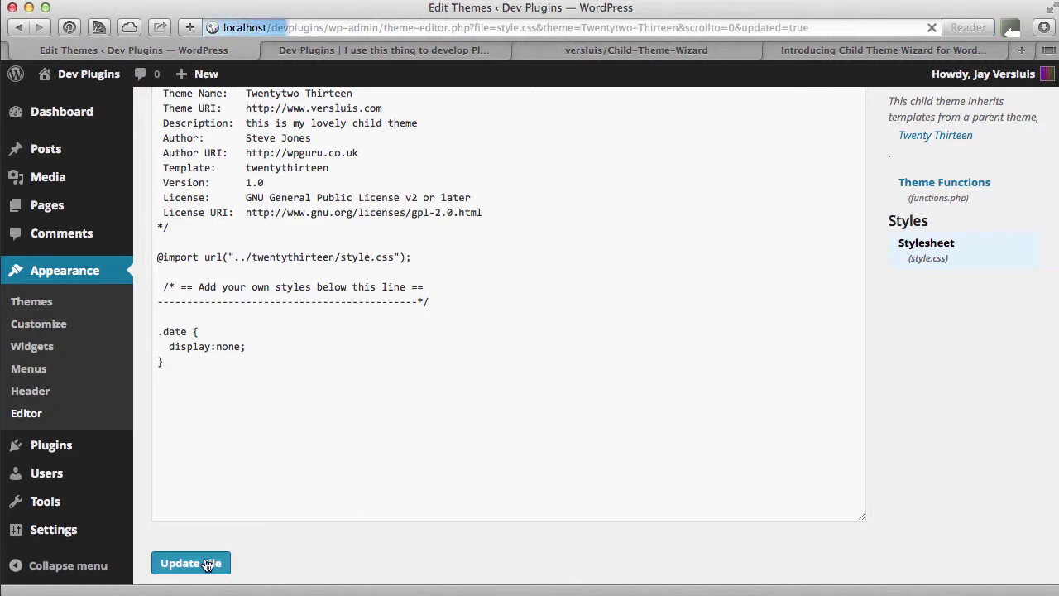
pyautogui.click(435, 51)
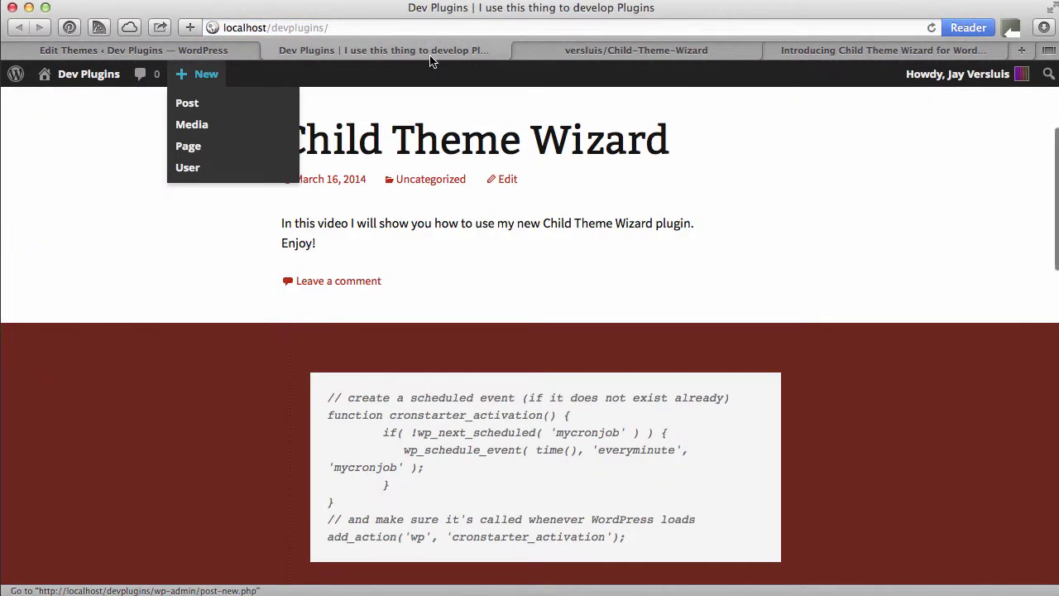
# Step: Reload to confirm the date is hidden, then inspect the Uncategorized link to find span.categories-links
pyautogui.click(931, 28)
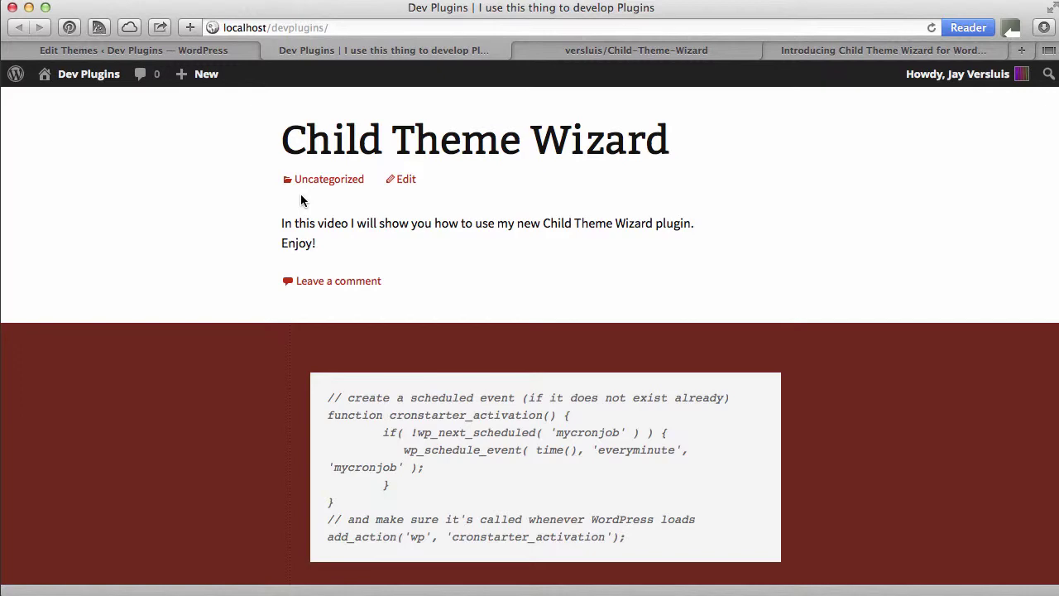
pyautogui.rightClick(351, 180)
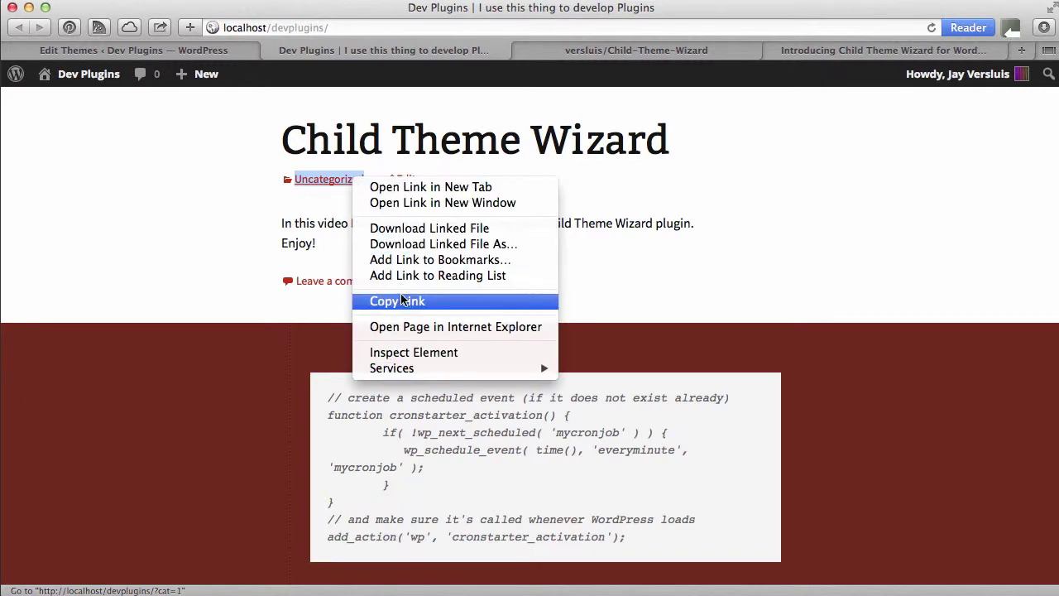
pyautogui.click(431, 351)
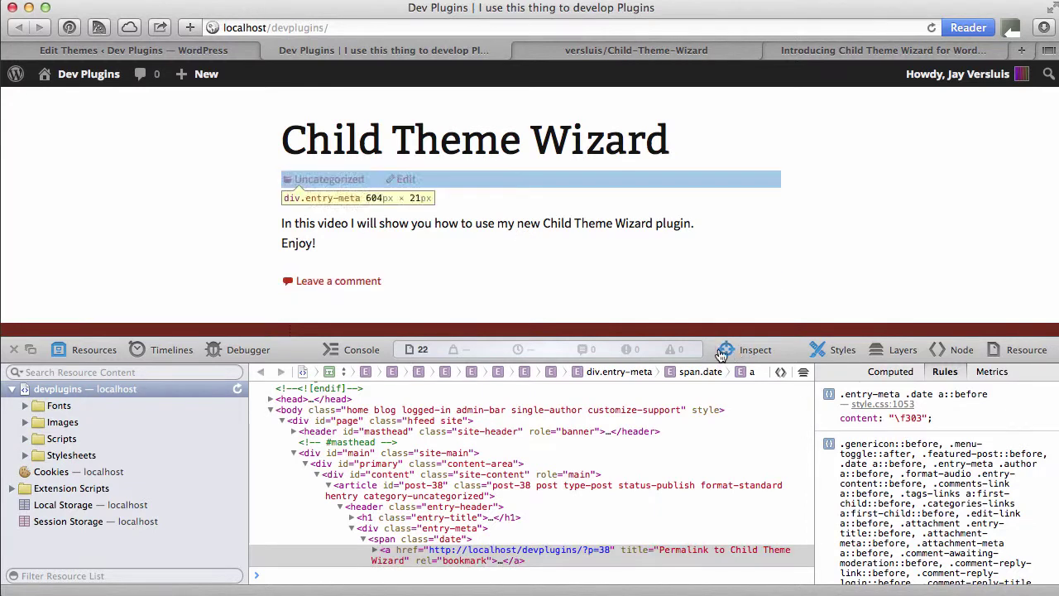
pyautogui.click(339, 185)
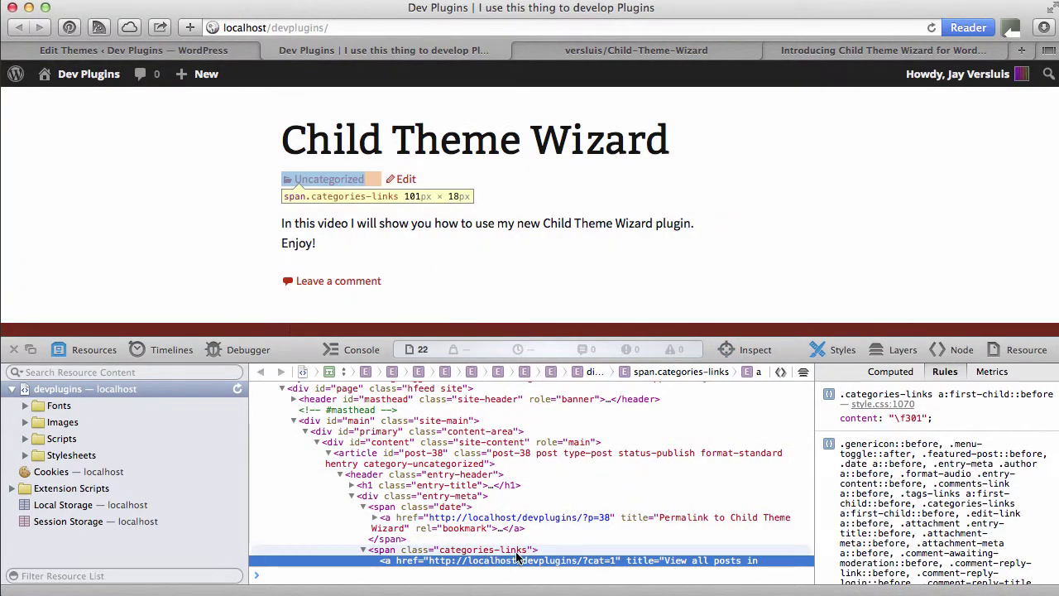
pyautogui.click(13, 349)
# Step: Add '.categories-links { display:none; }' after the date rule, save style.css, and switch to the site
pyautogui.click(190, 50)
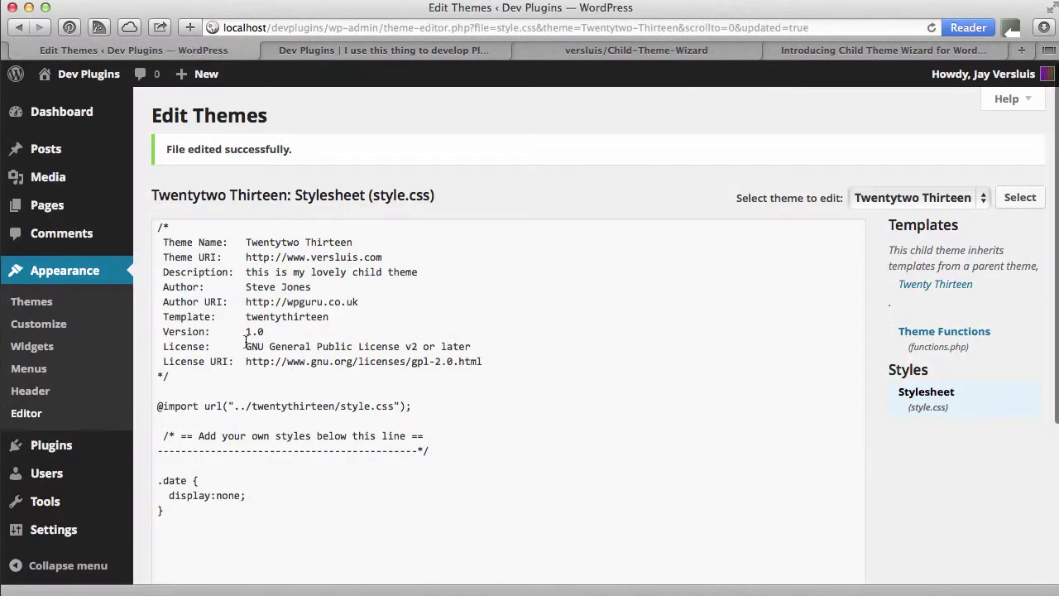
pyautogui.click(205, 524)
pyautogui.press('Return')
pyautogui.press('Return')
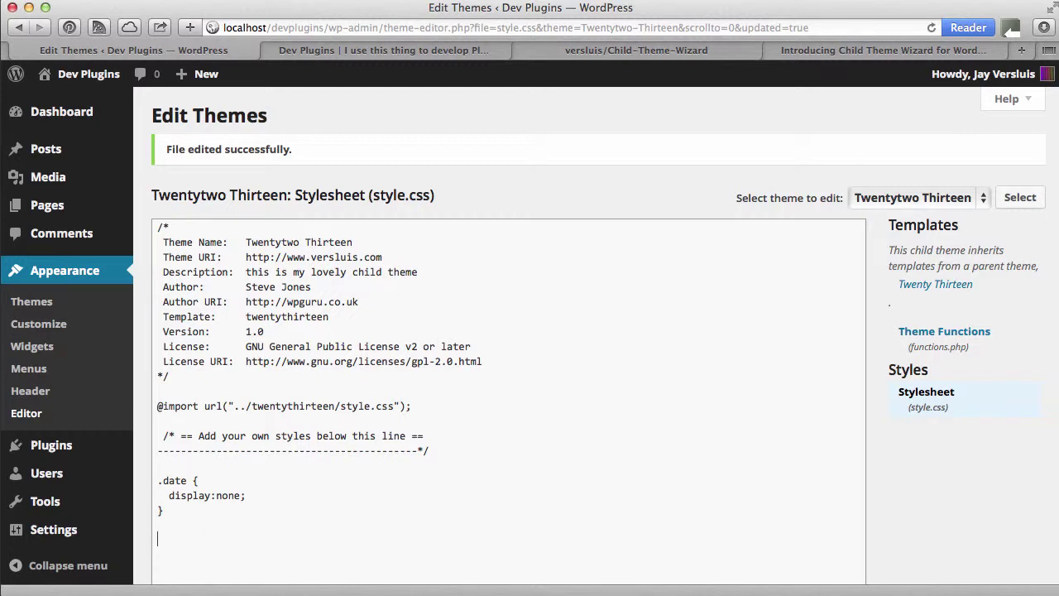
pyautogui.write('.categories-links {   d')
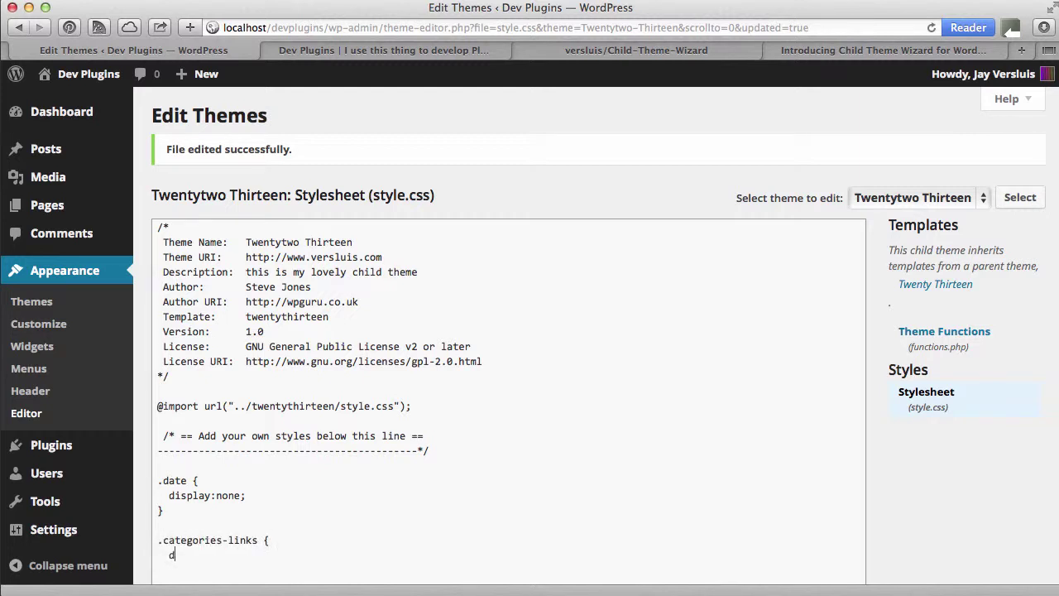
pyautogui.write('isplay:none; ')
pyautogui.write('}')
pyautogui.scroll(-5, 203, 496)
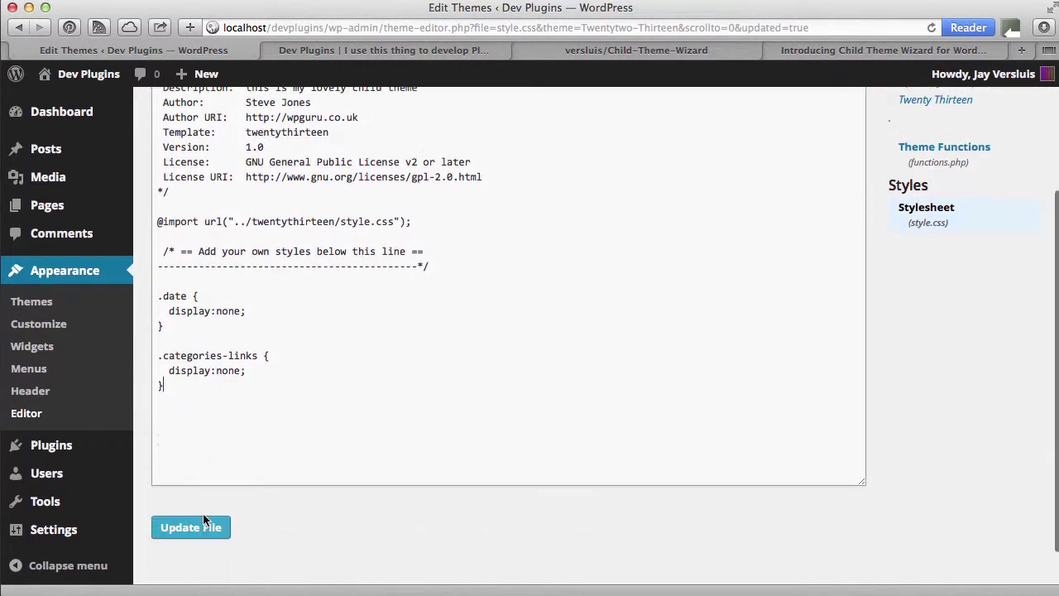
pyautogui.click(199, 529)
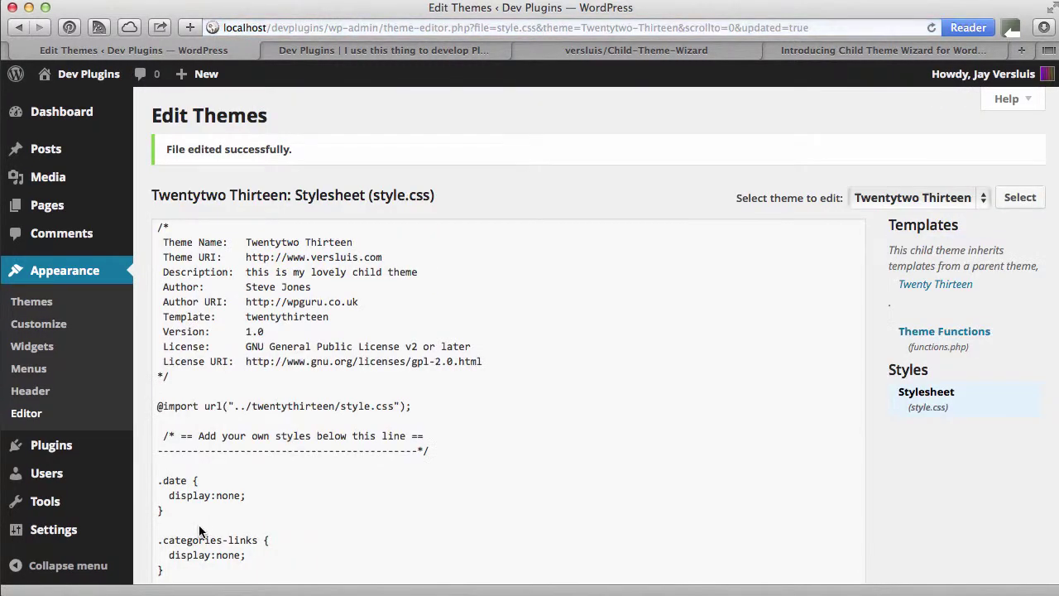
pyautogui.click(405, 52)
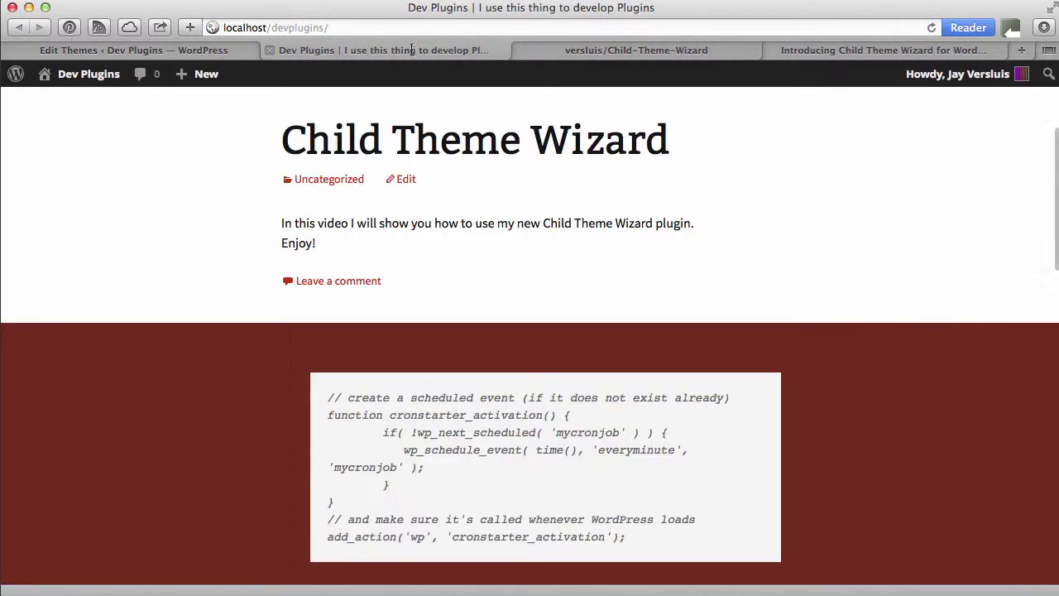
# Step: Reload the Dev Plugins front page and scroll up to confirm only Edit remains under the title
pyautogui.click(932, 28)
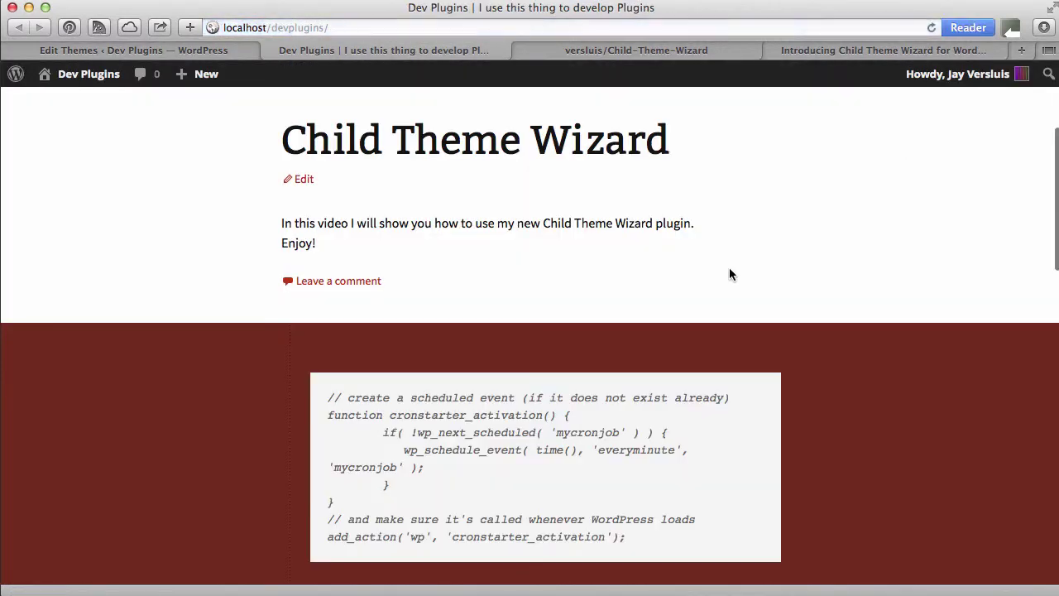
pyautogui.scroll(5, 179, 277)
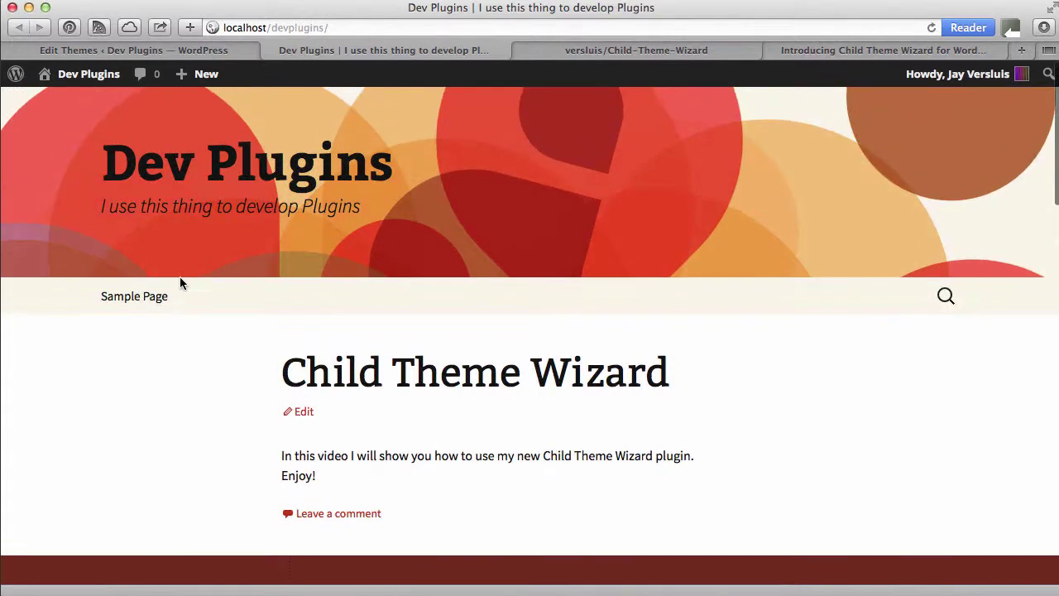